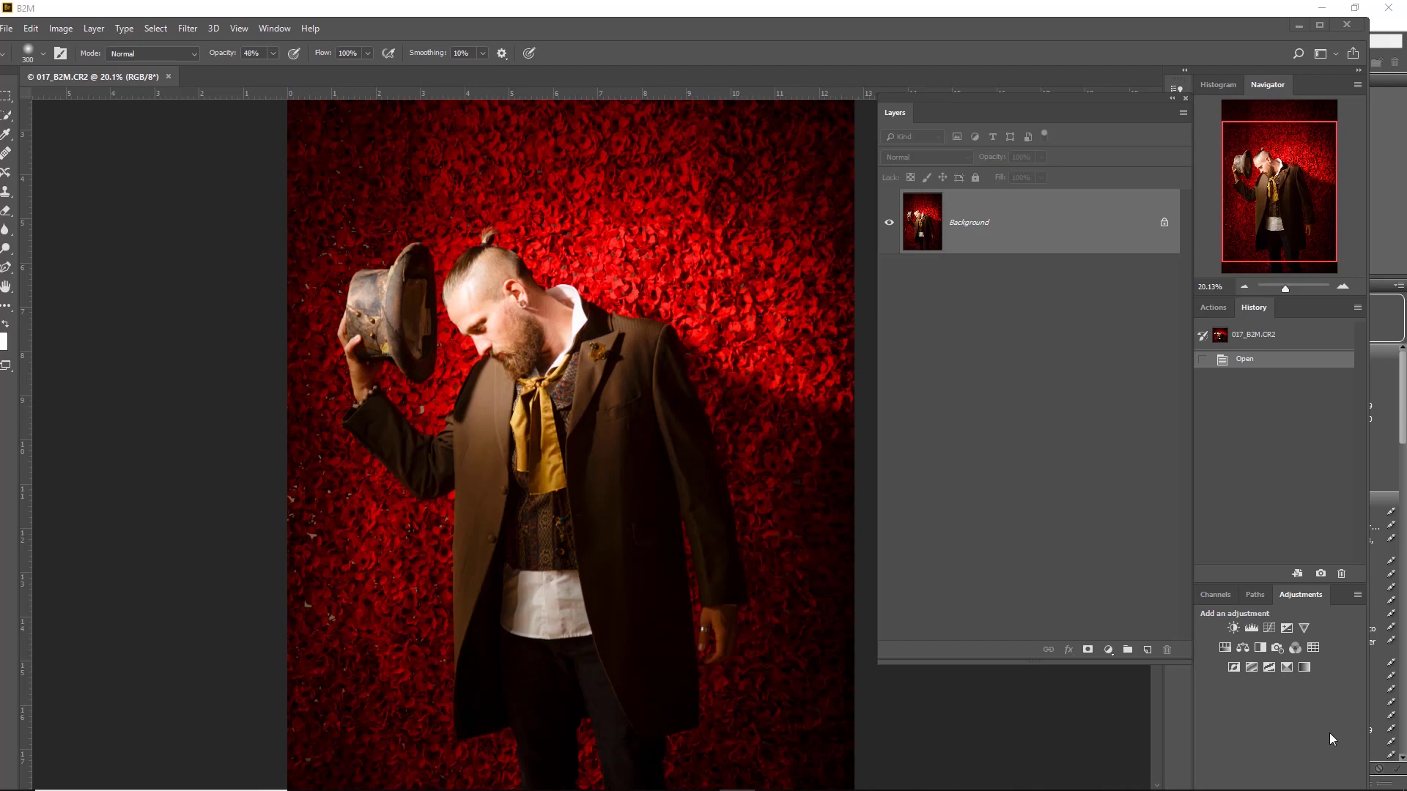
Switch to Adobe Bridge and reopen 017_B2M.CR2 in Camera Raw
{"action": "scroll", "coordinate": [643, 547], "scroll_direction": "down", "scroll_amount": 1}
{"action": "scroll", "coordinate": [643, 547], "scroll_direction": "down", "scroll_amount": 1}
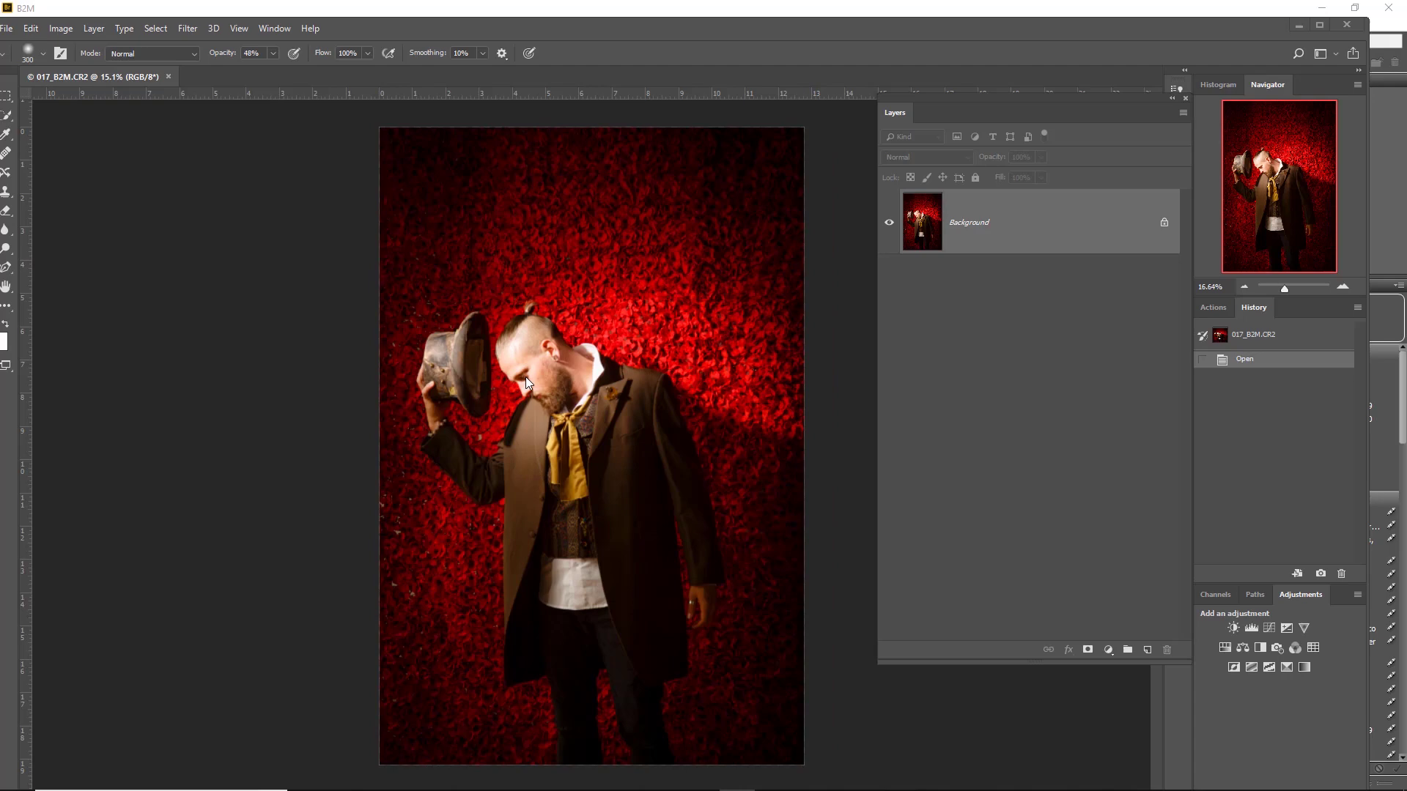
{"action": "scroll", "coordinate": [525, 377], "scroll_direction": "up", "scroll_amount": 4}
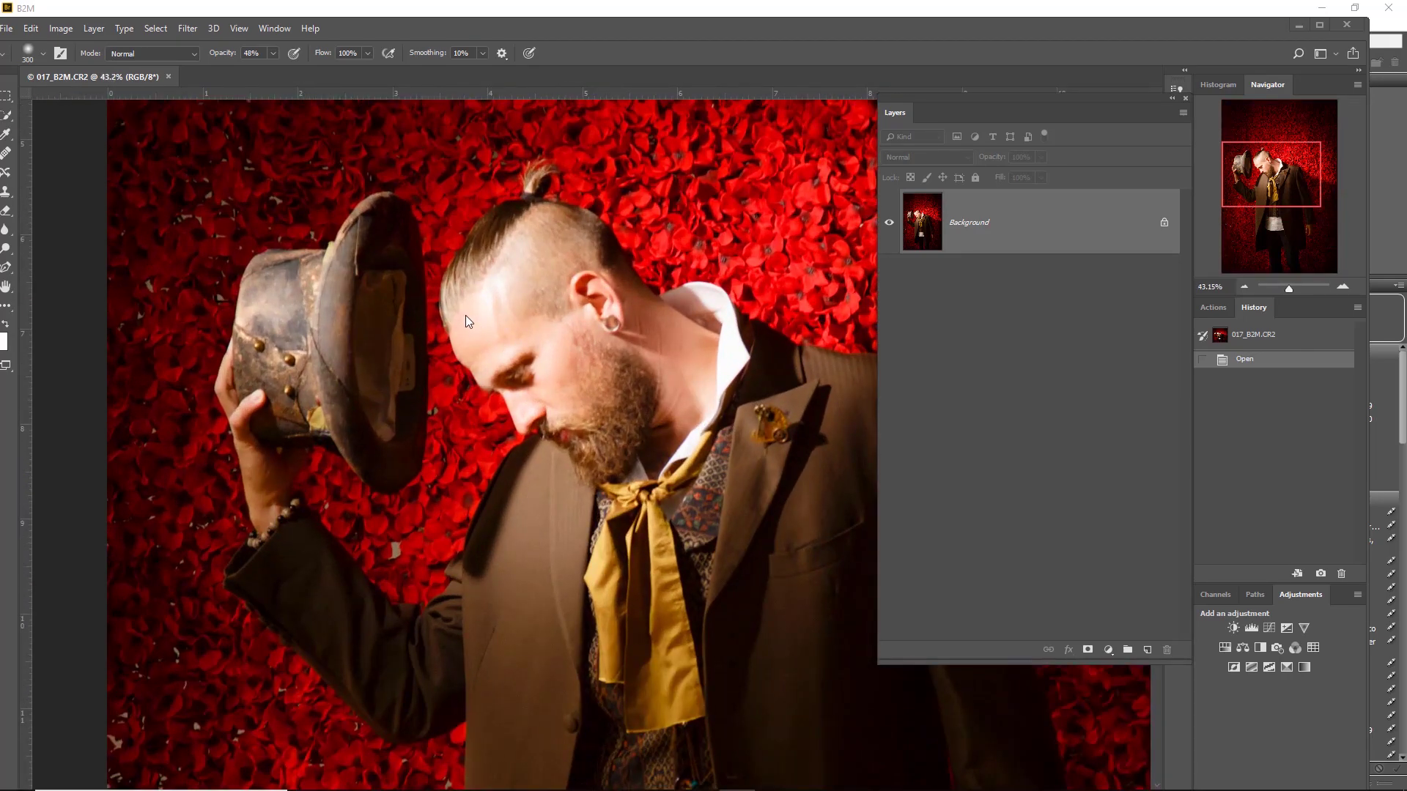
{"action": "scroll", "coordinate": [639, 523], "scroll_direction": "down", "scroll_amount": 1}
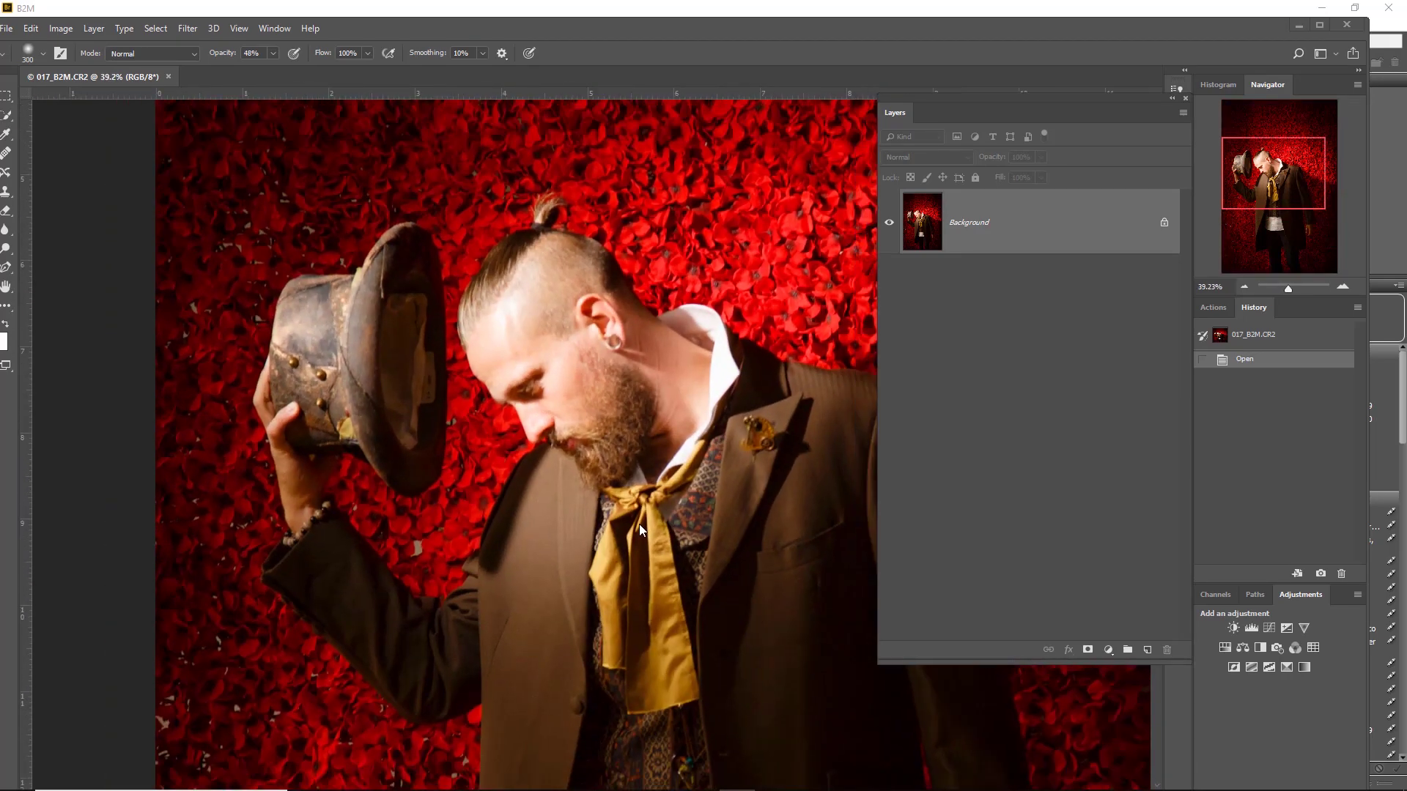
{"action": "scroll", "coordinate": [639, 524], "scroll_direction": "down", "scroll_amount": 4}
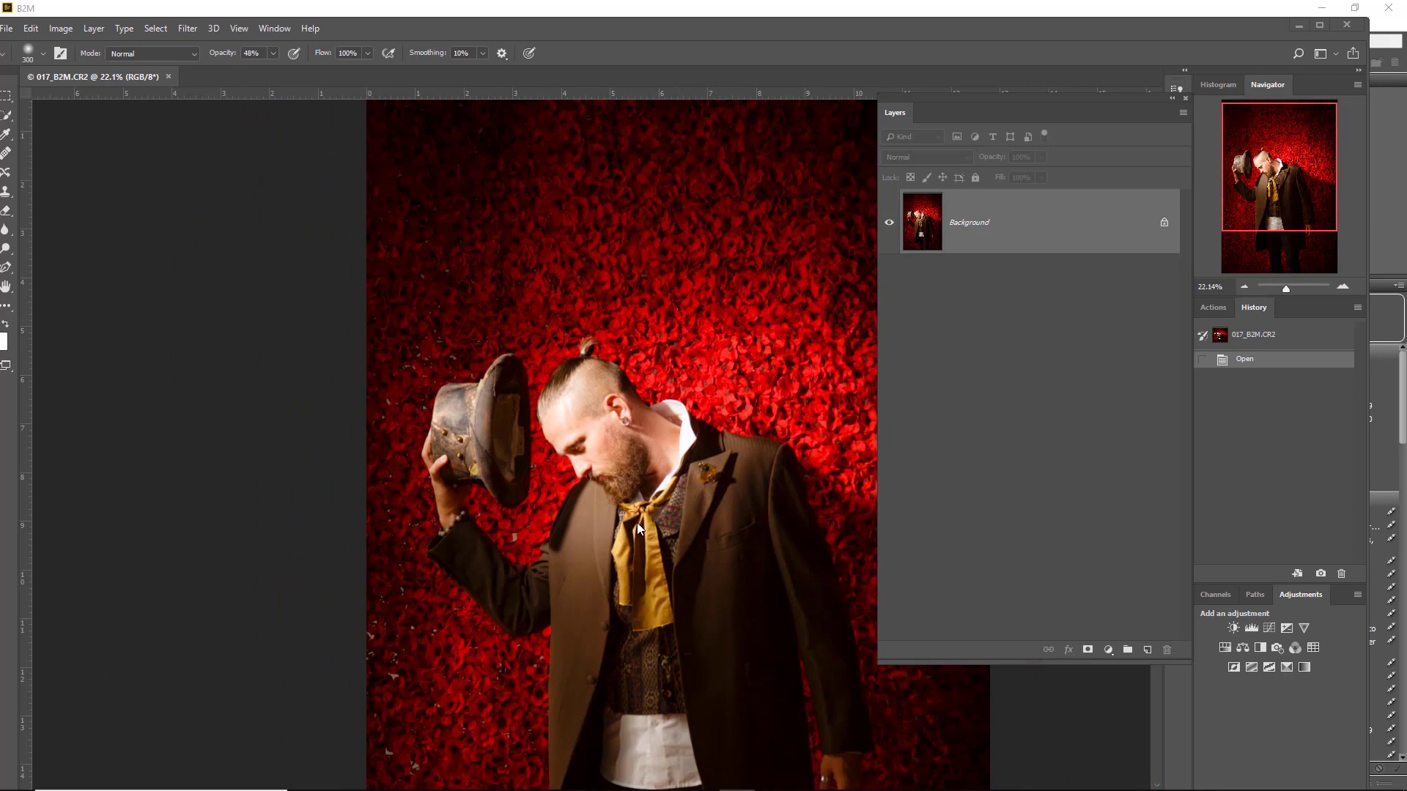
{"action": "key", "text": "alt+Tab"}
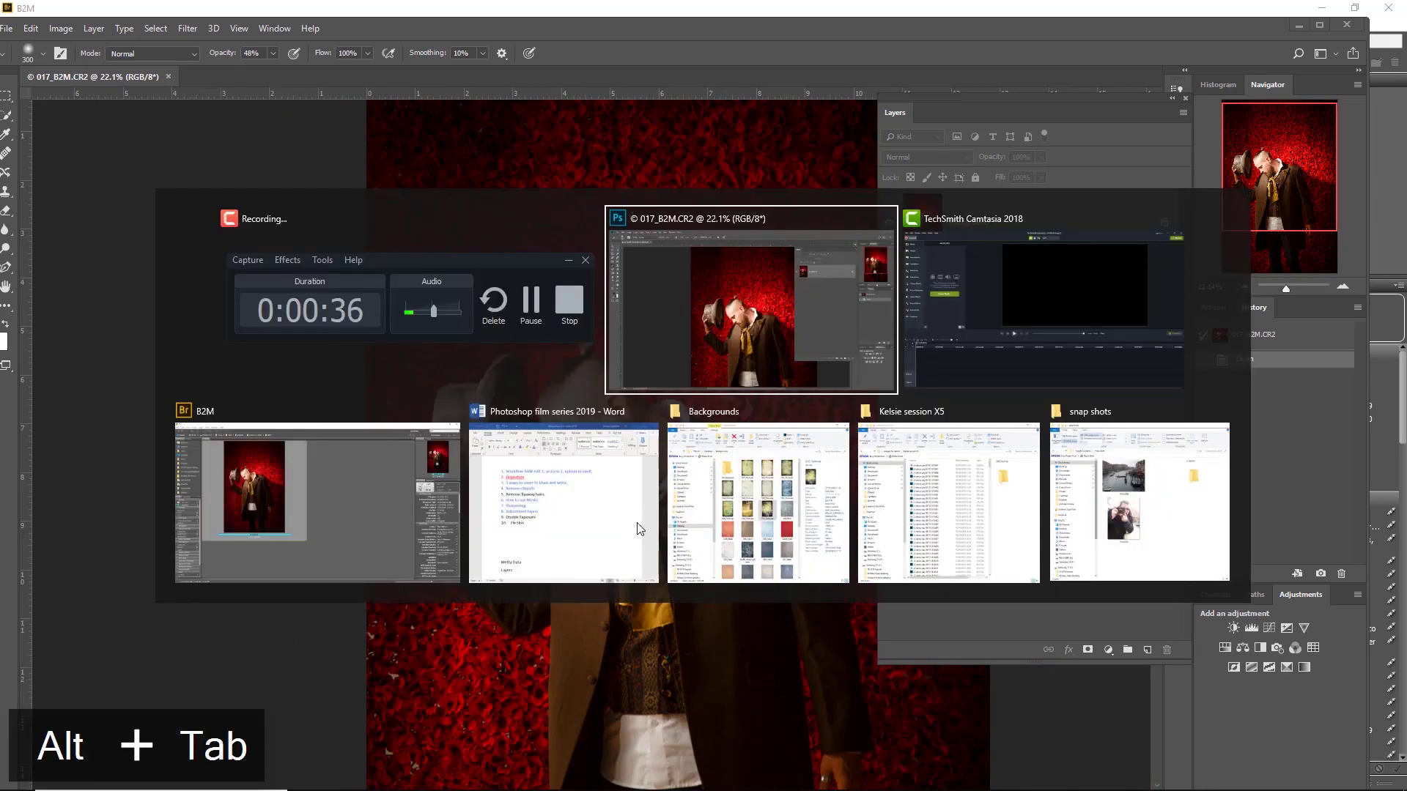
{"action": "key", "text": "alt+Tab"}
{"action": "key", "text": "alt+Tab"}
{"action": "key", "text": "alt+Tab"}
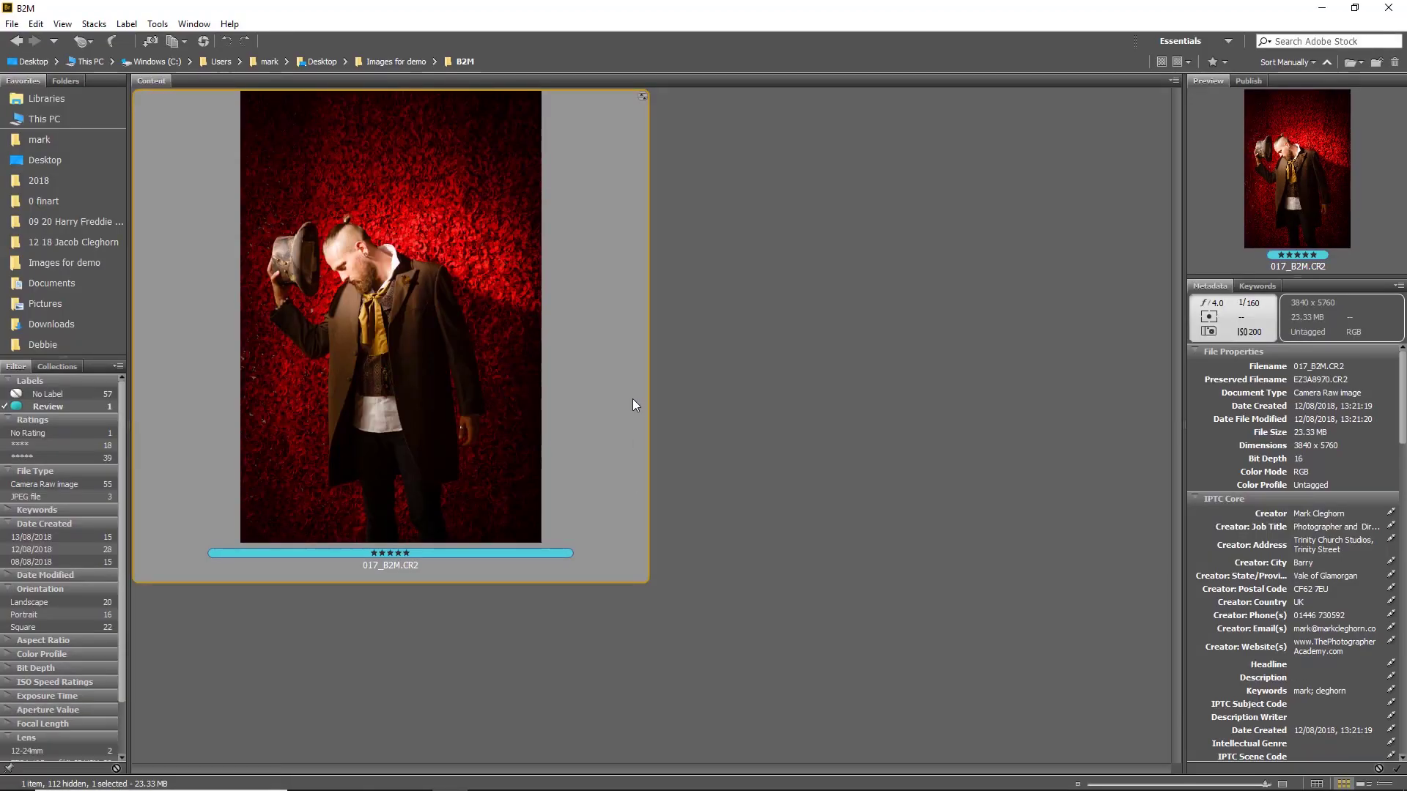
{"action": "key", "text": "alt+Tab"}
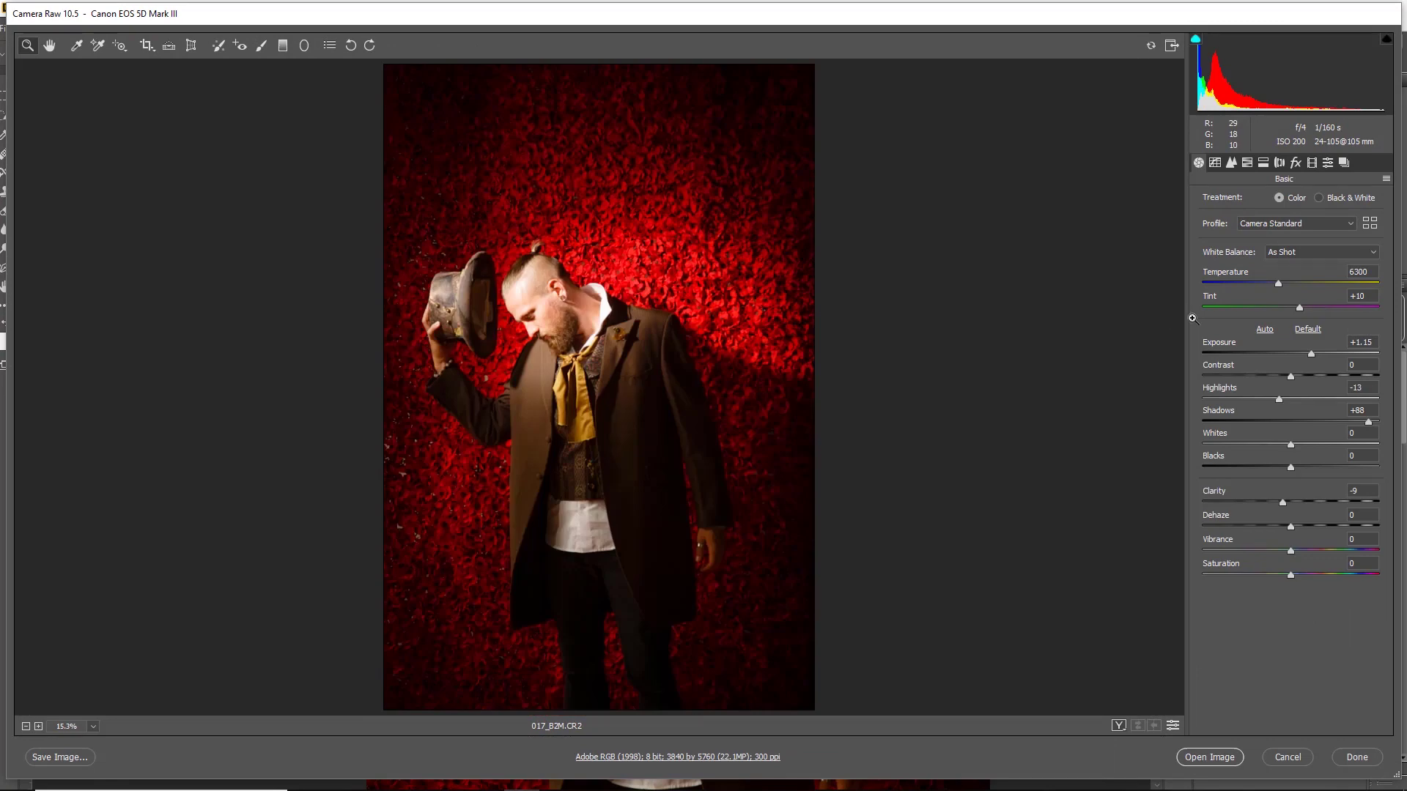
Set Exposure +0.40, Highlights -20 and Shadows +19, then open this darker version in Photoshop
{"action": "left_click_drag", "start_coordinate": [1307, 355], "coordinate": [1285, 355]}
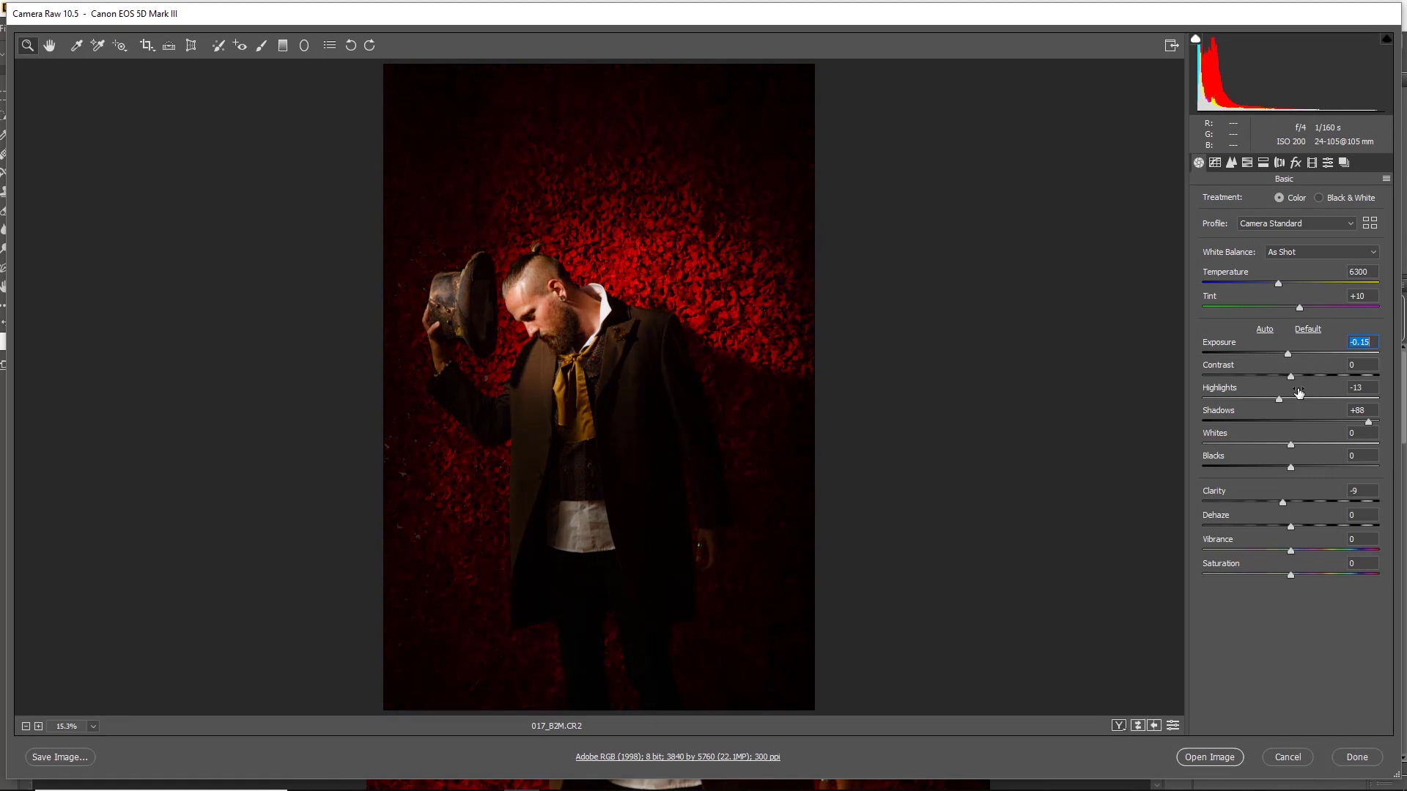
{"action": "left_click_drag", "start_coordinate": [1367, 423], "coordinate": [1330, 424]}
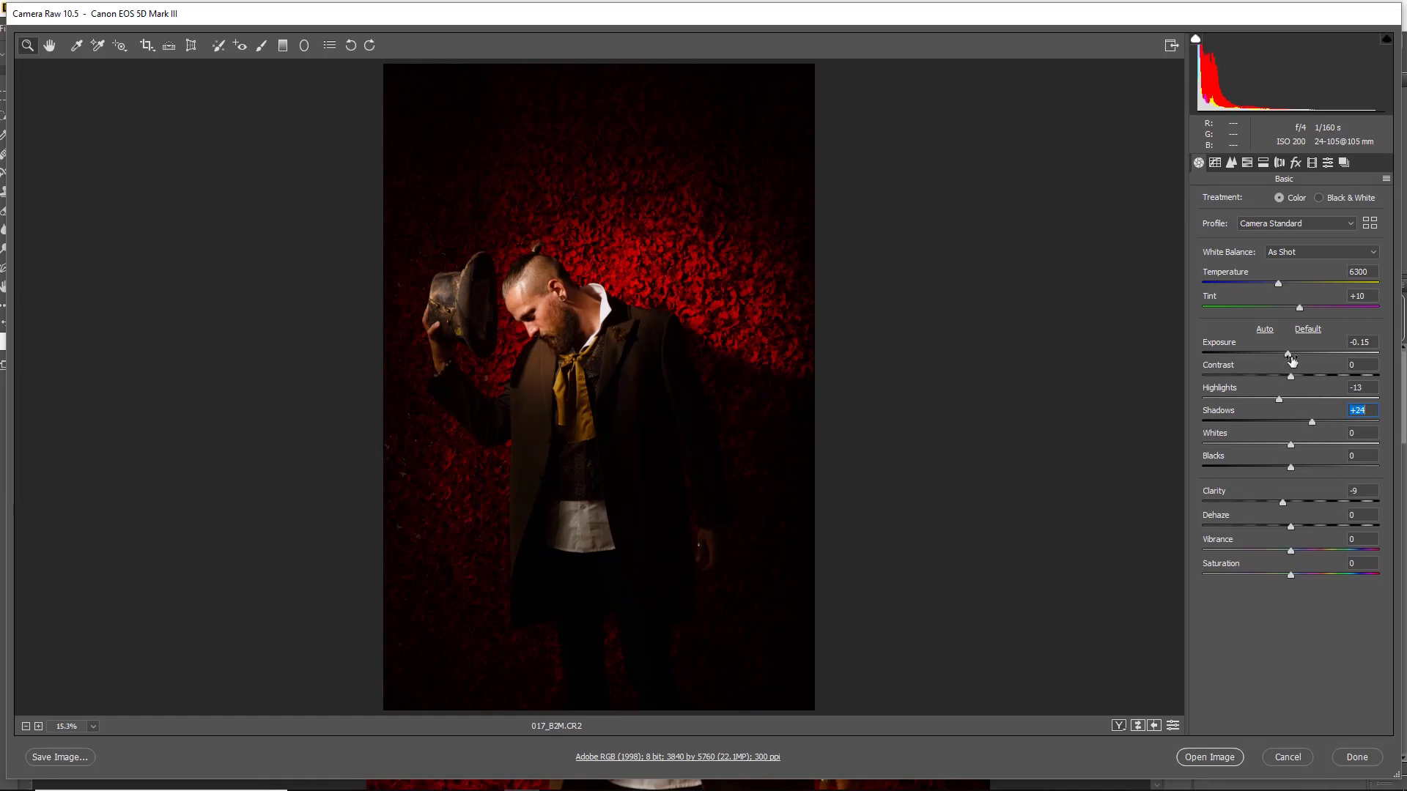
{"action": "left_click_drag", "start_coordinate": [1288, 354], "coordinate": [1299, 354]}
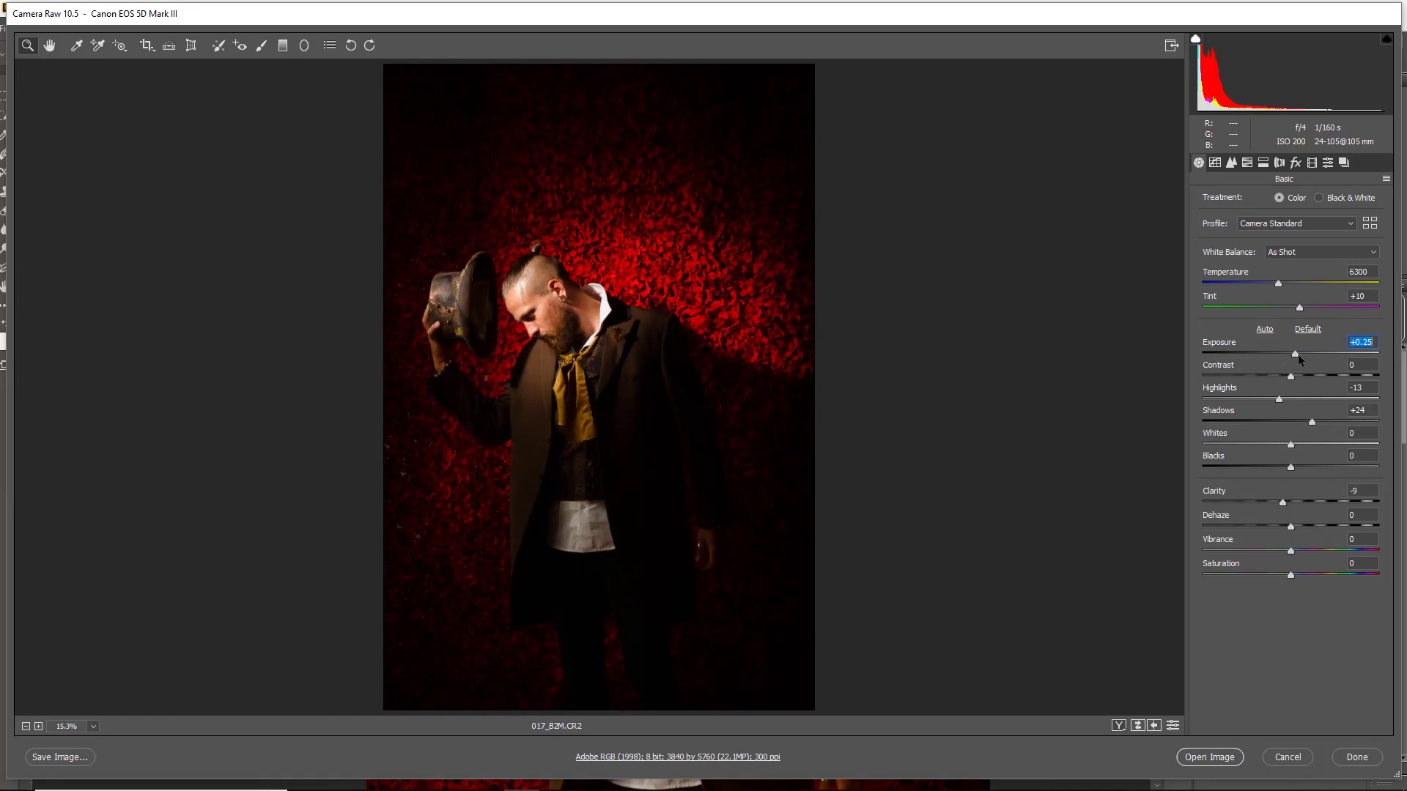
{"action": "left_click_drag", "start_coordinate": [1313, 422], "coordinate": [1297, 353]}
{"action": "left_click", "coordinate": [1220, 758]}
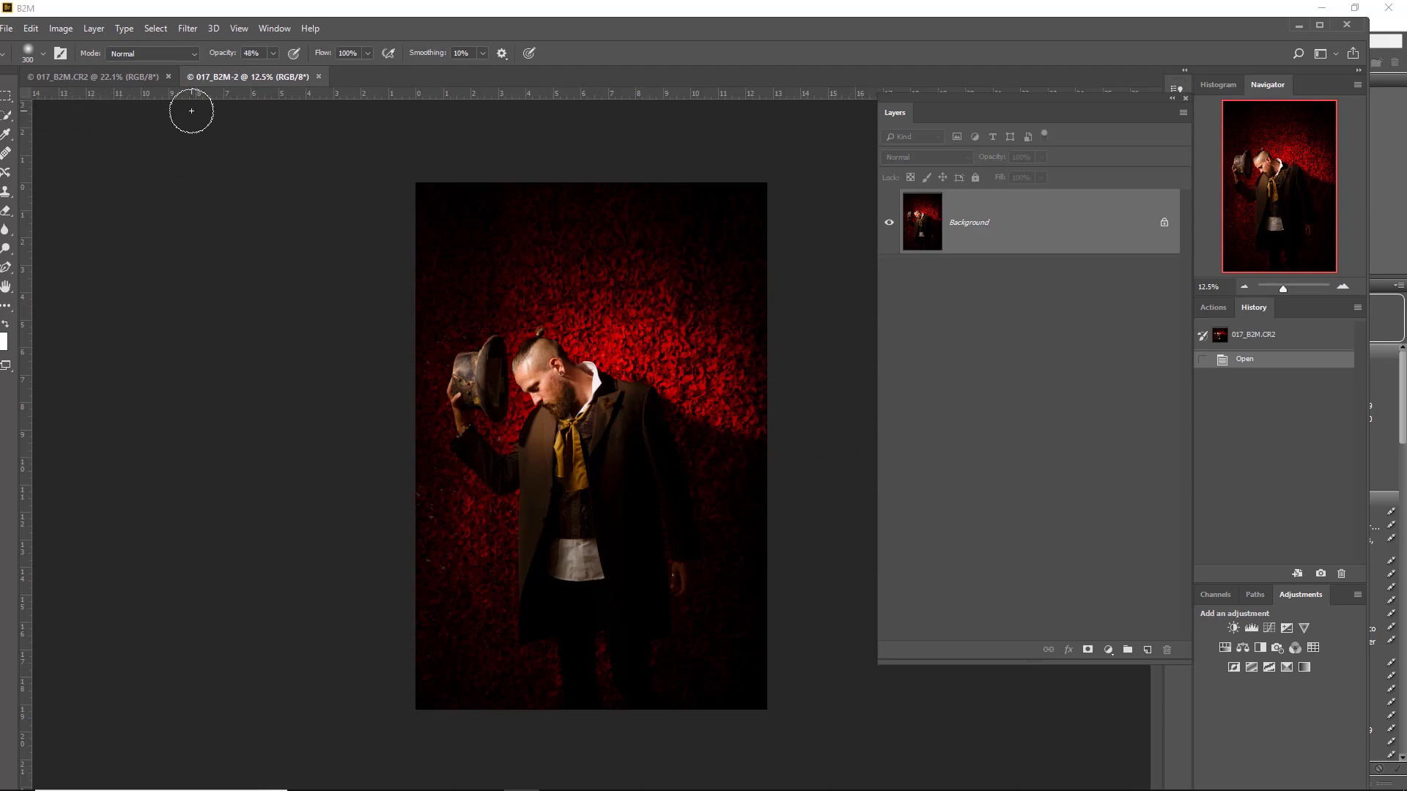
Move the darker image into 017_B2M.CR2 as Layer 1 and set its opacity to 87%
{"action": "key", "text": "v"}
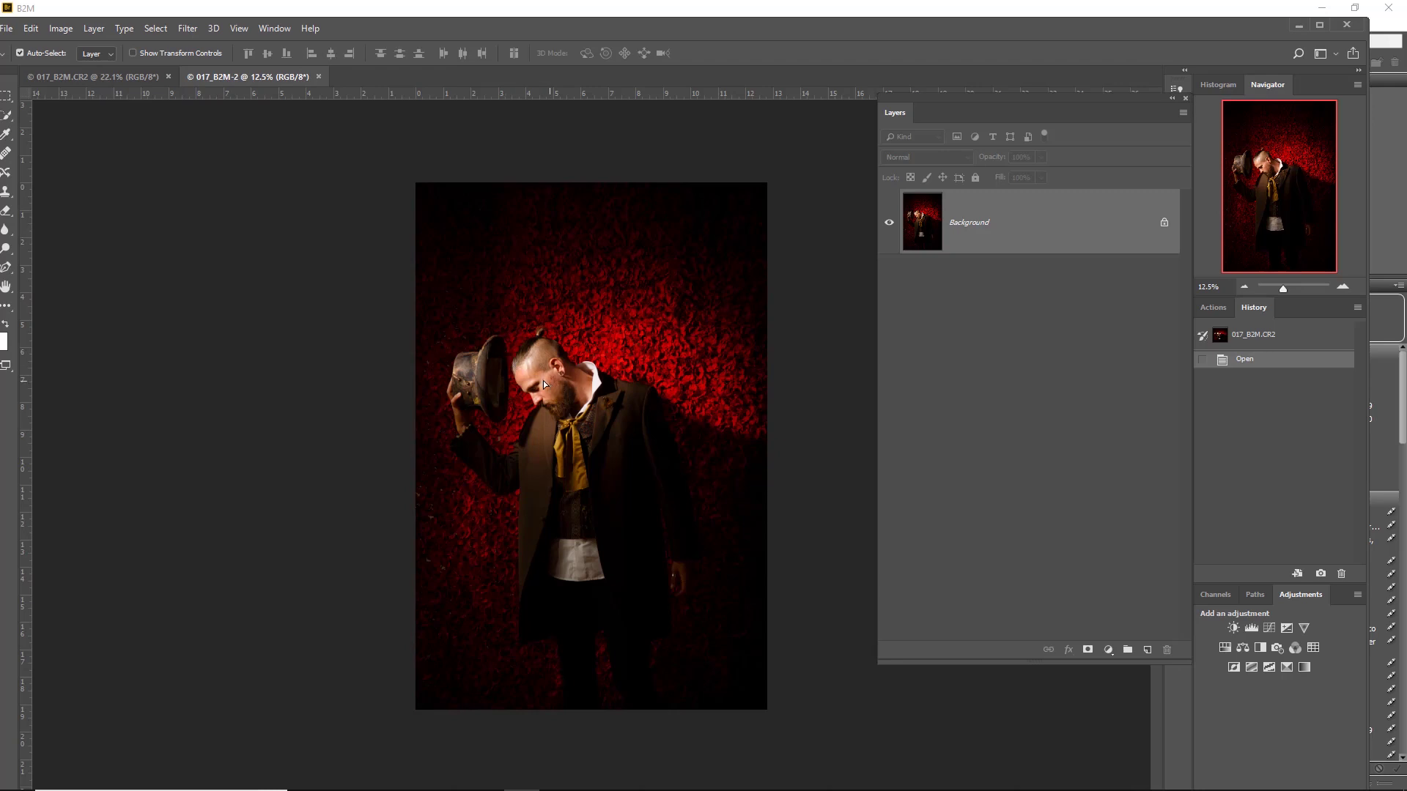
{"action": "left_click", "coordinate": [152, 78]}
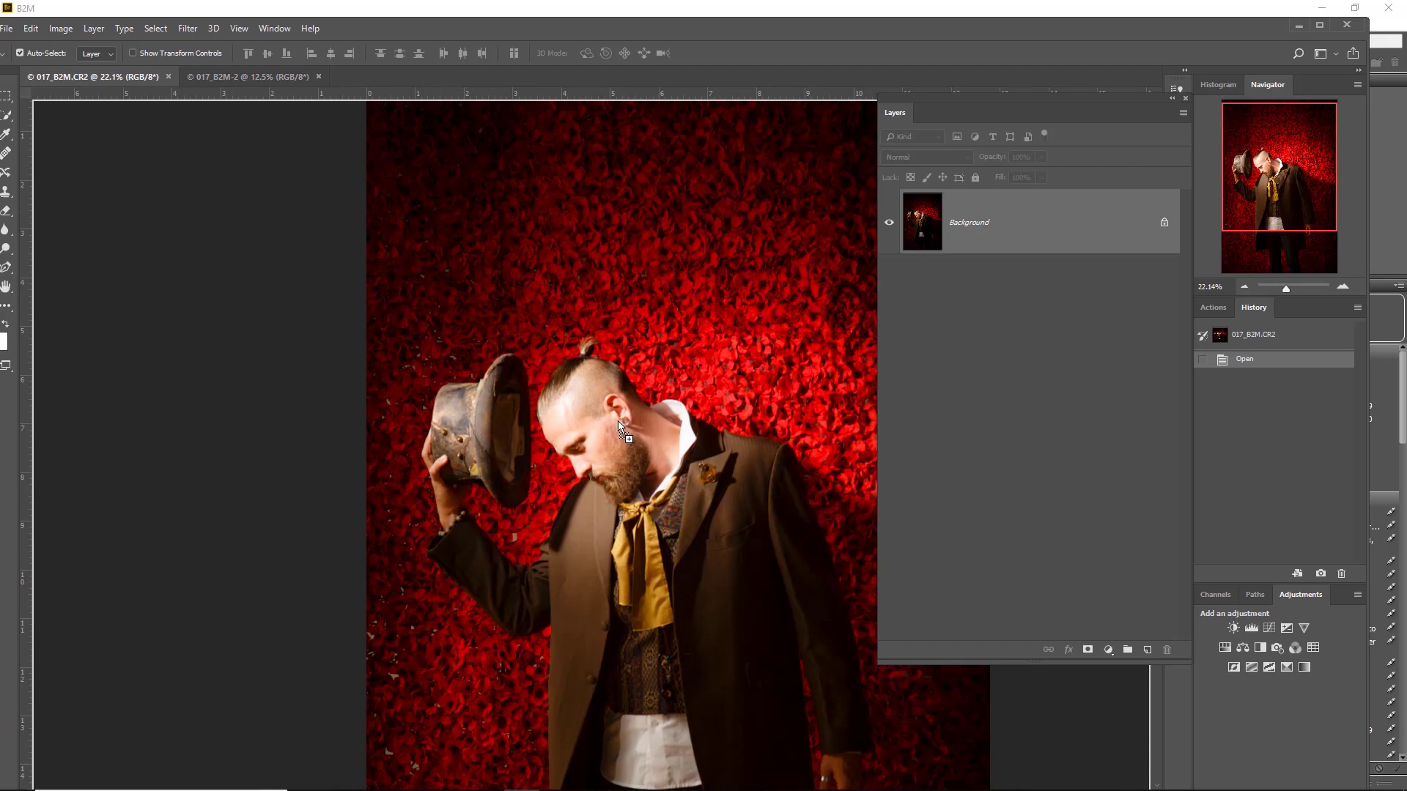
{"action": "left_click_drag", "start_coordinate": [617, 420], "coordinate": [618, 420]}
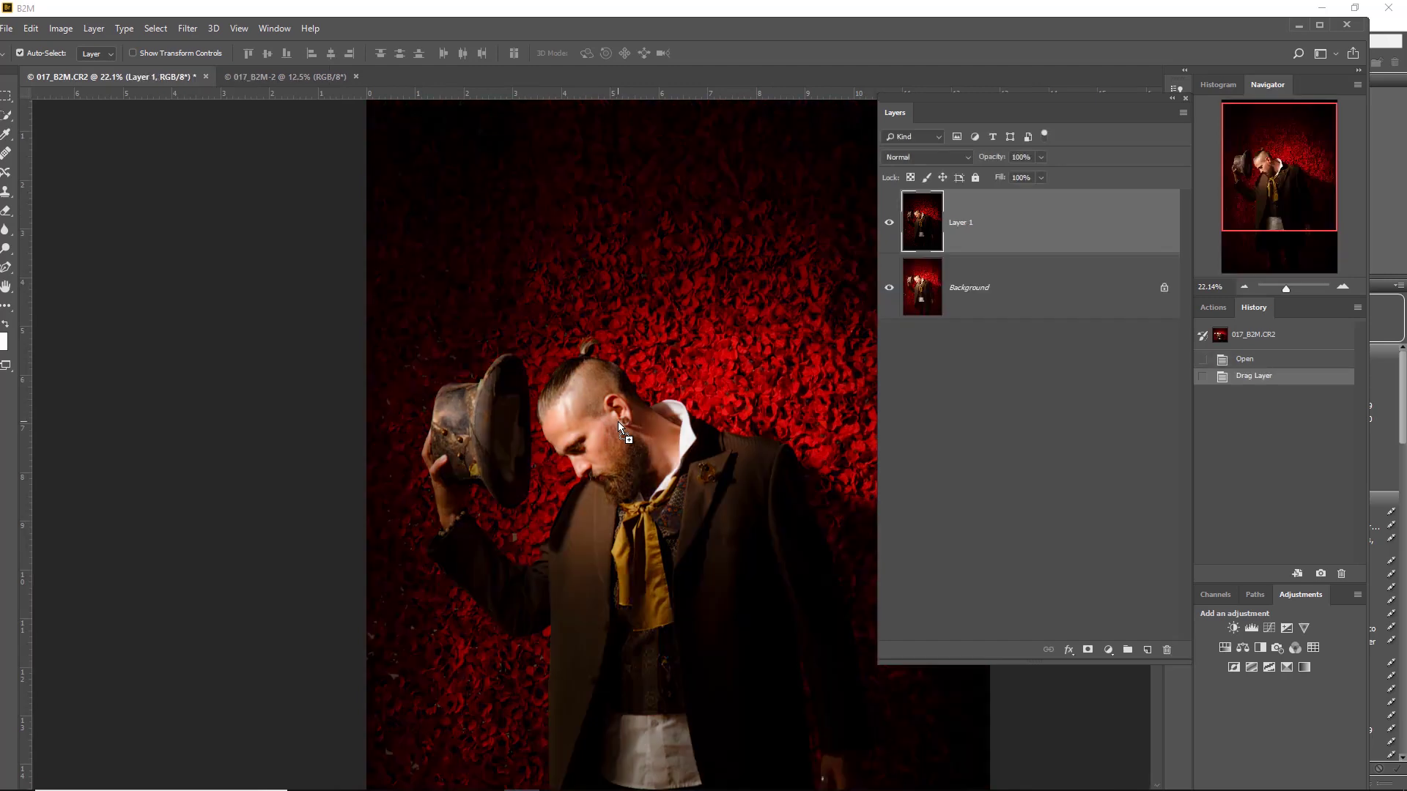
{"action": "scroll", "coordinate": [618, 424], "scroll_direction": "down", "scroll_amount": 1}
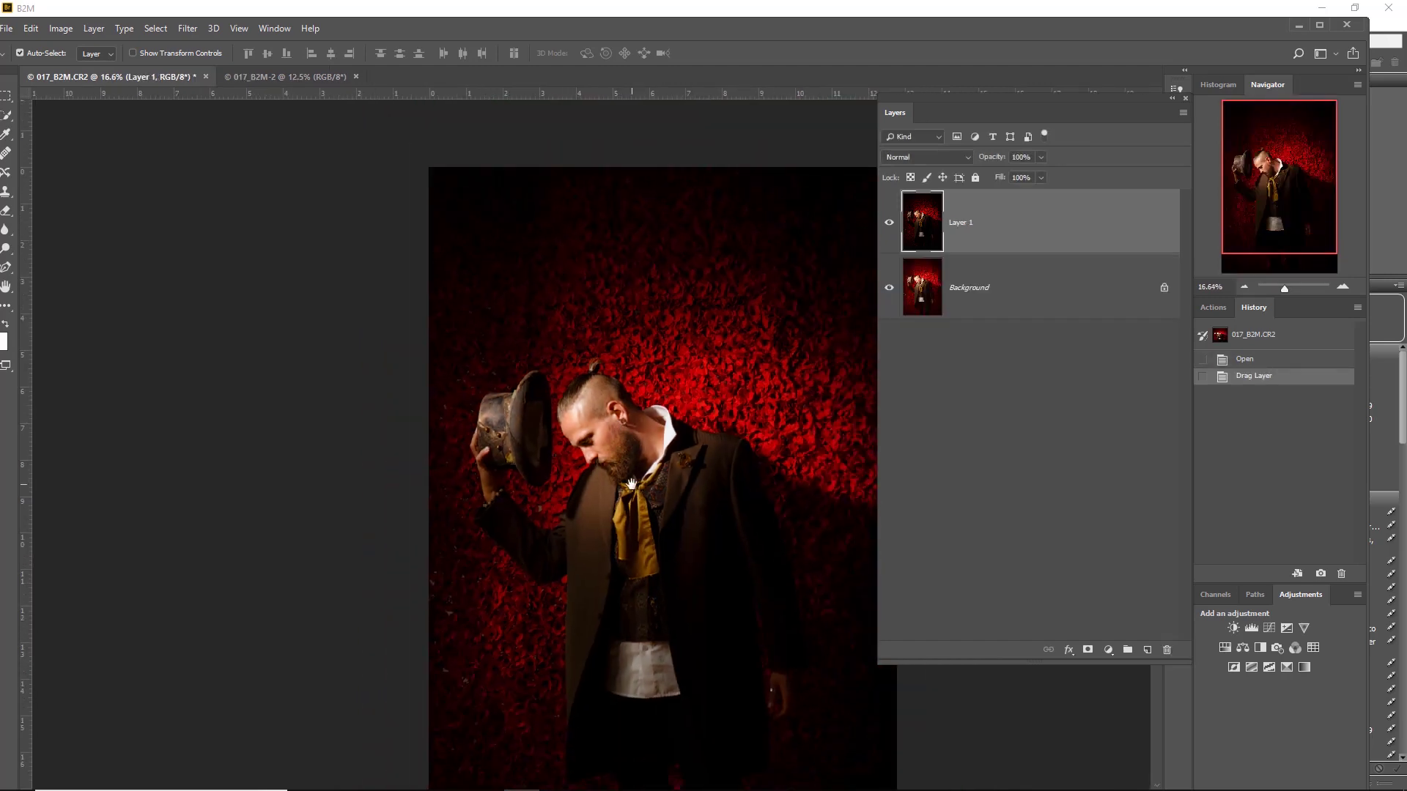
{"action": "left_click_drag", "start_coordinate": [630, 498], "coordinate": [574, 402]}
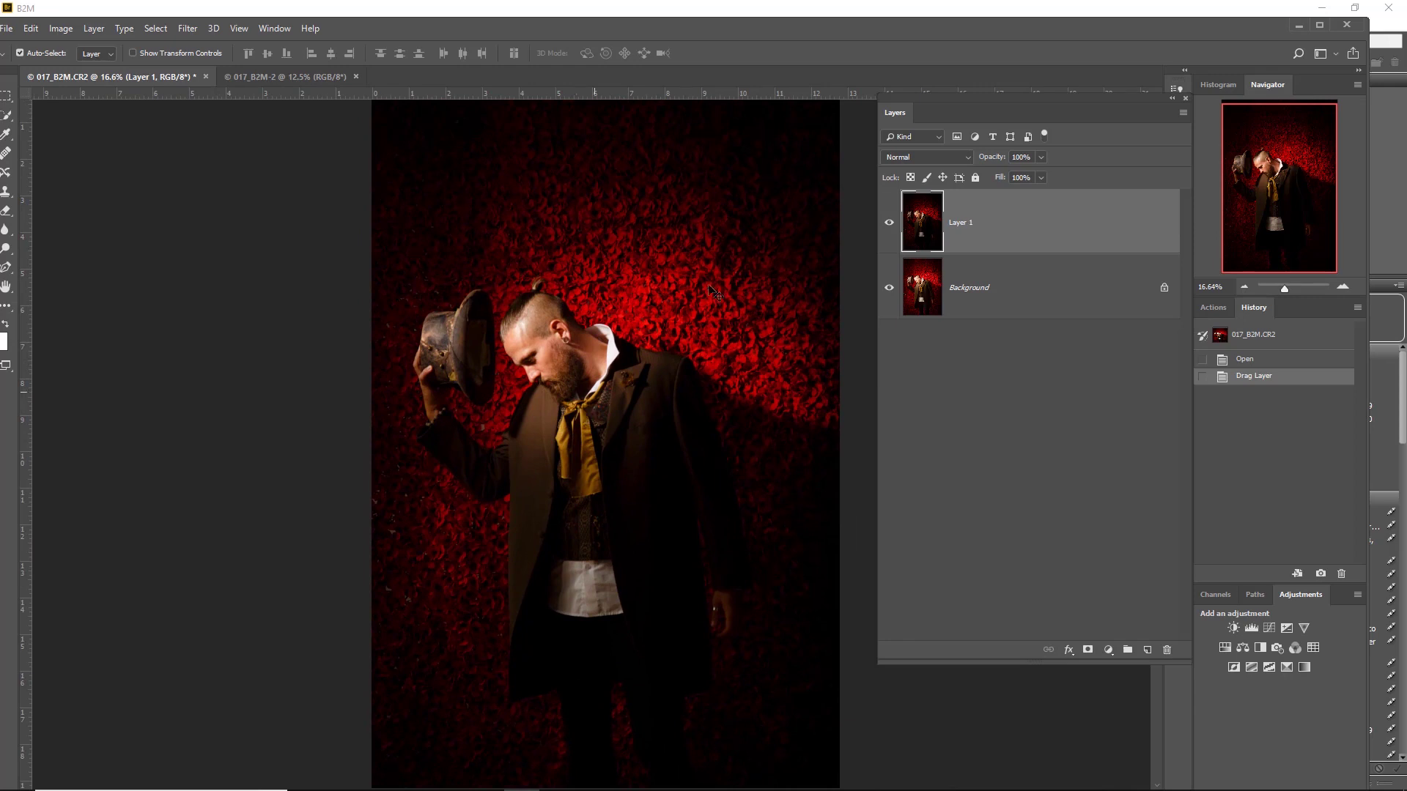
{"action": "mouse_move", "coordinate": [995, 161]}
{"action": "left_mouse_down"}
{"action": "mouse_move", "coordinate": [973, 161]}
{"action": "mouse_move", "coordinate": [987, 161]}
{"action": "left_mouse_up"}
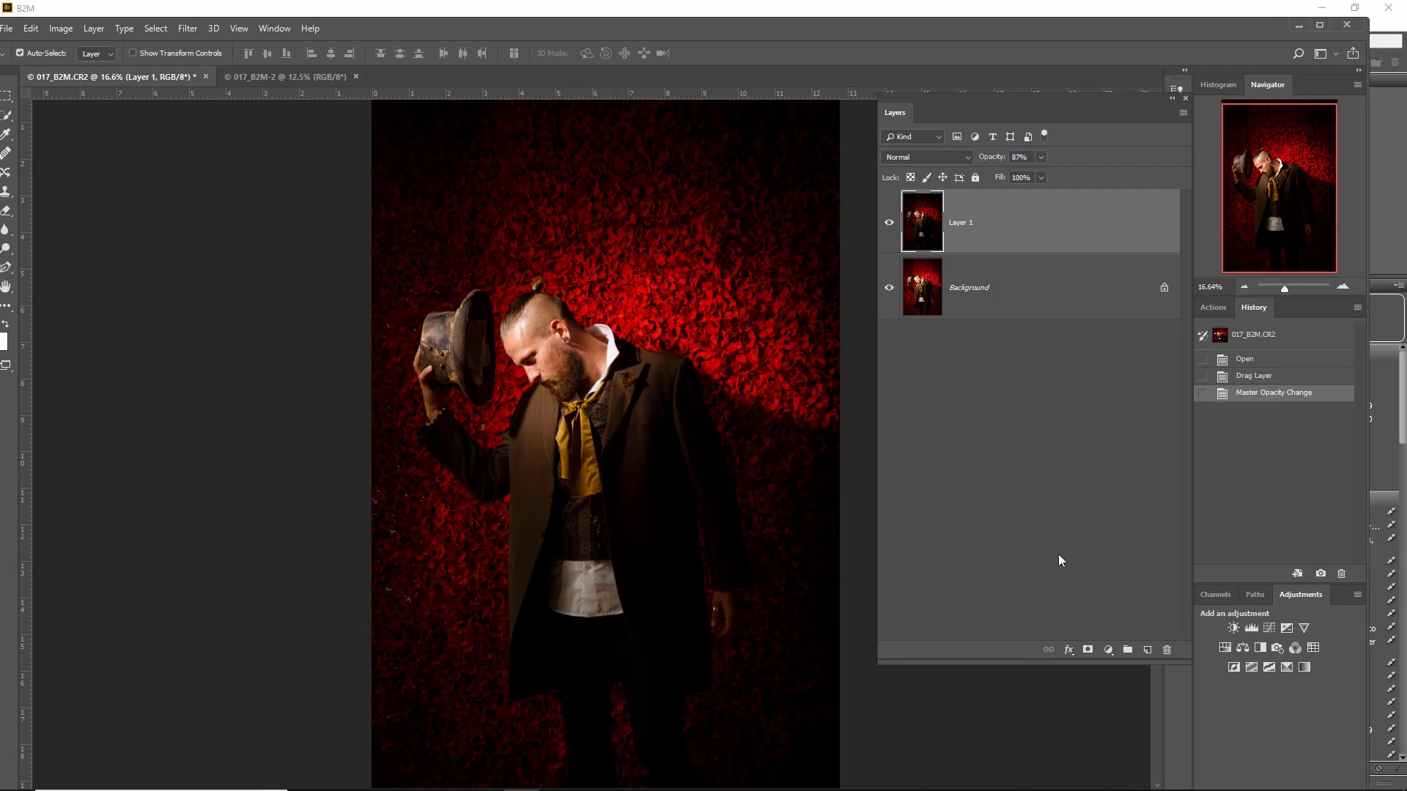
Add a white layer mask to Layer 1, pick the Brush tool and maximize the Photoshop window
{"action": "left_click", "coordinate": [1088, 649]}
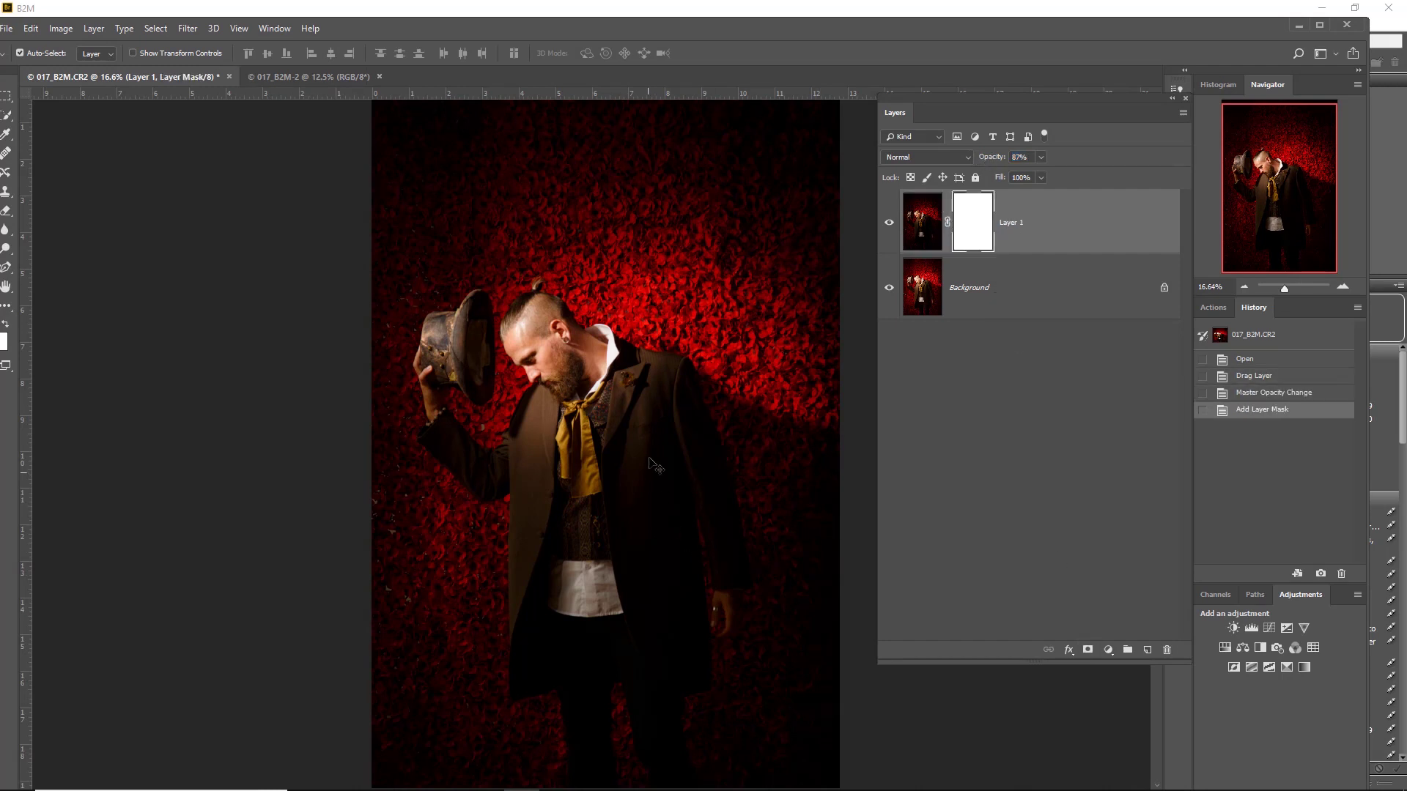
{"action": "key", "text": "b"}
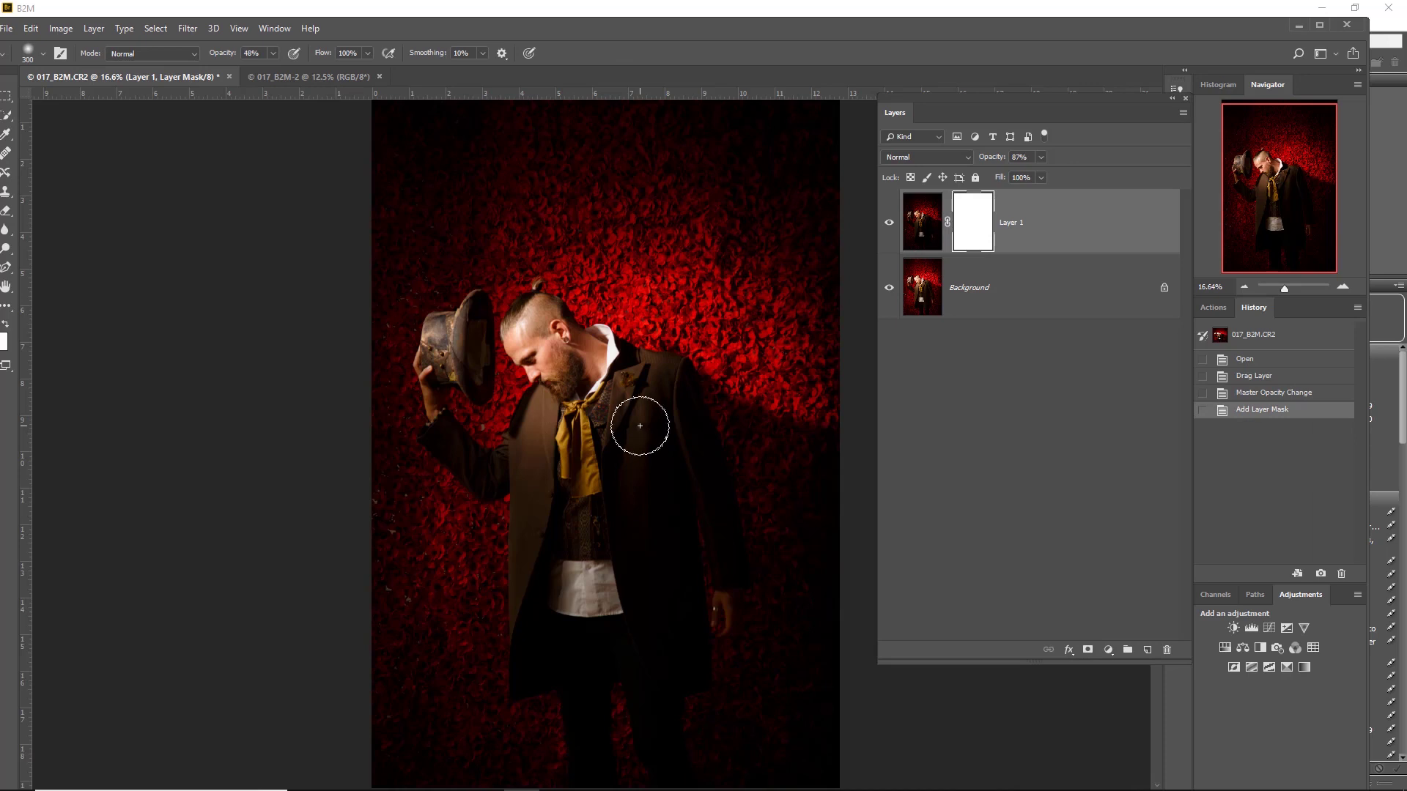
{"action": "scroll", "coordinate": [639, 425], "scroll_direction": "down", "scroll_amount": 2}
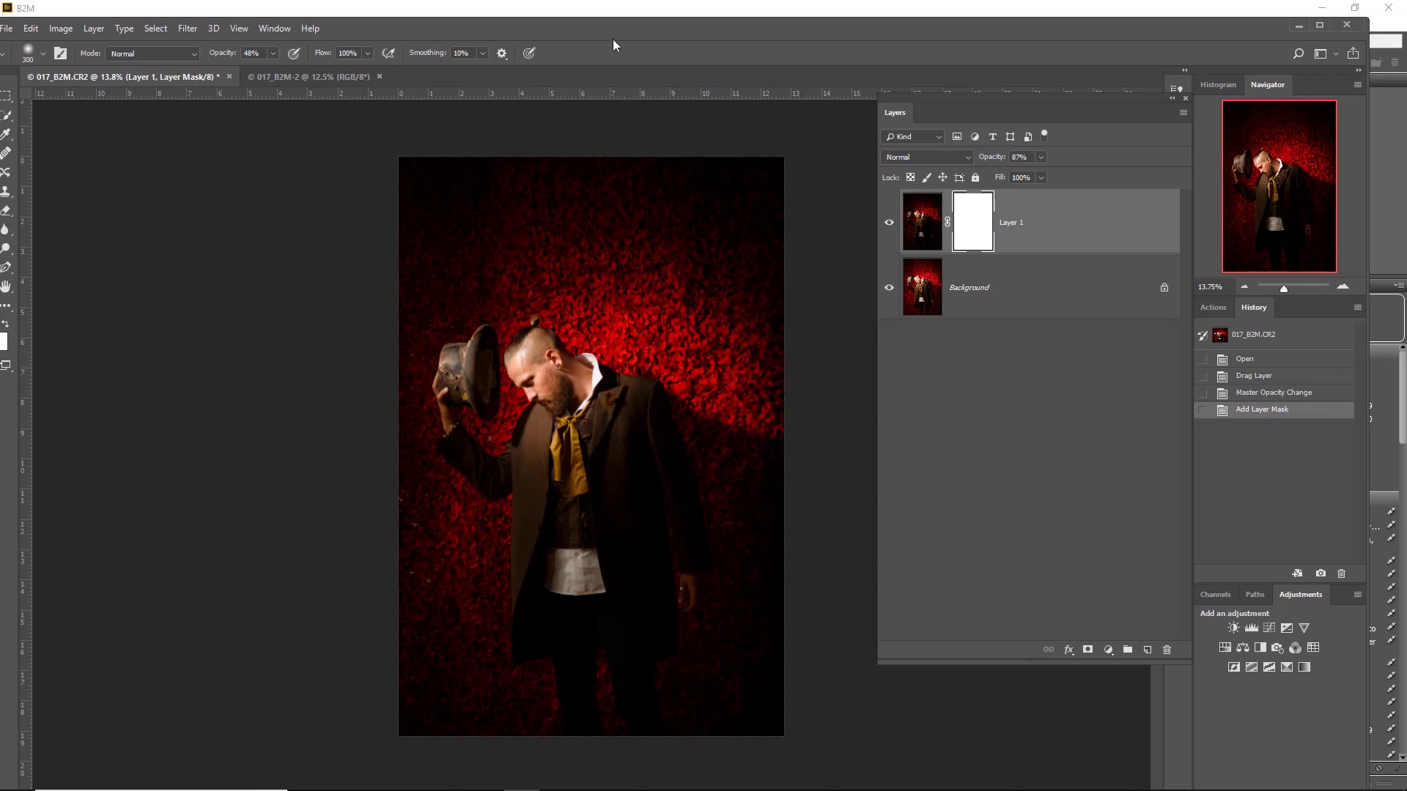
{"action": "double_click", "coordinate": [829, 29]}
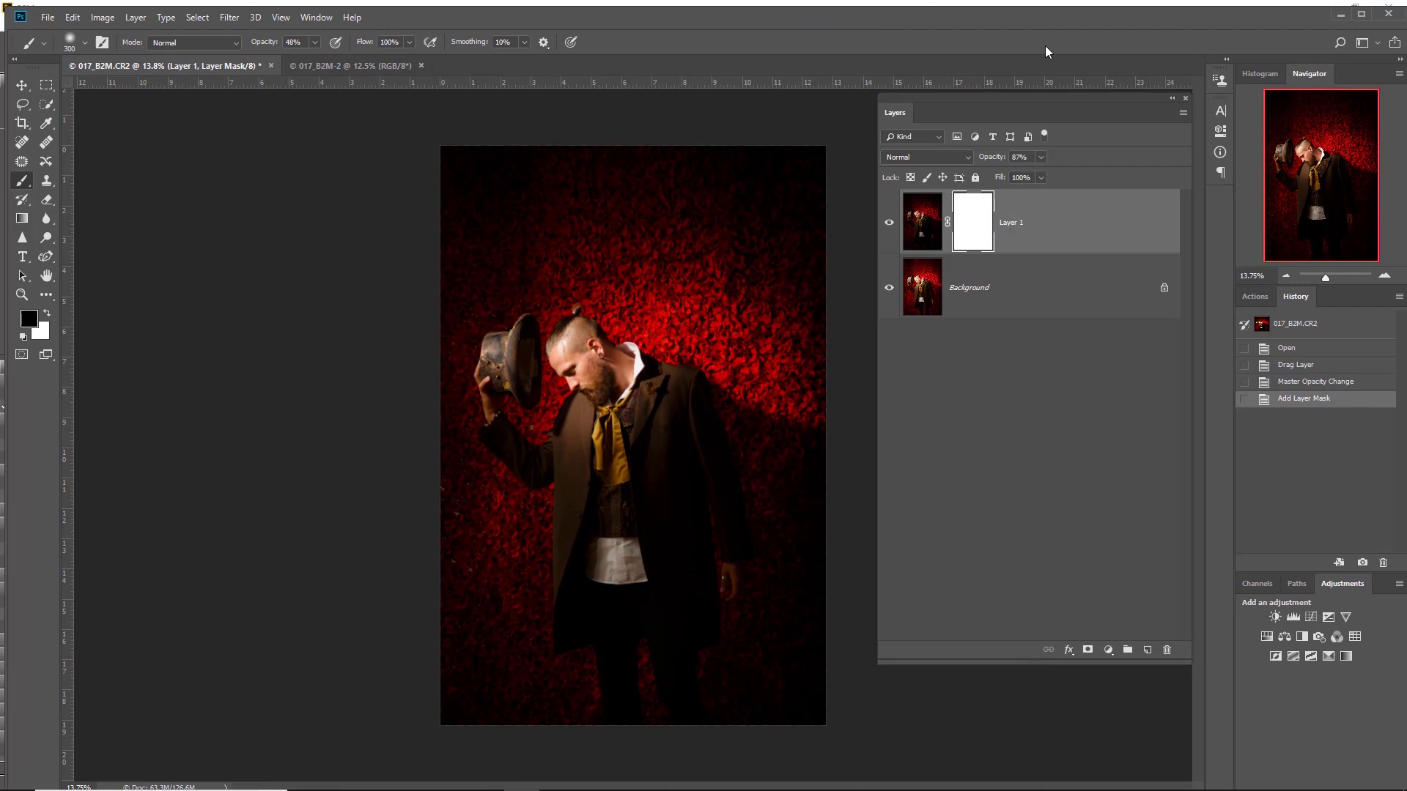
{"action": "left_click", "coordinate": [1365, 18]}
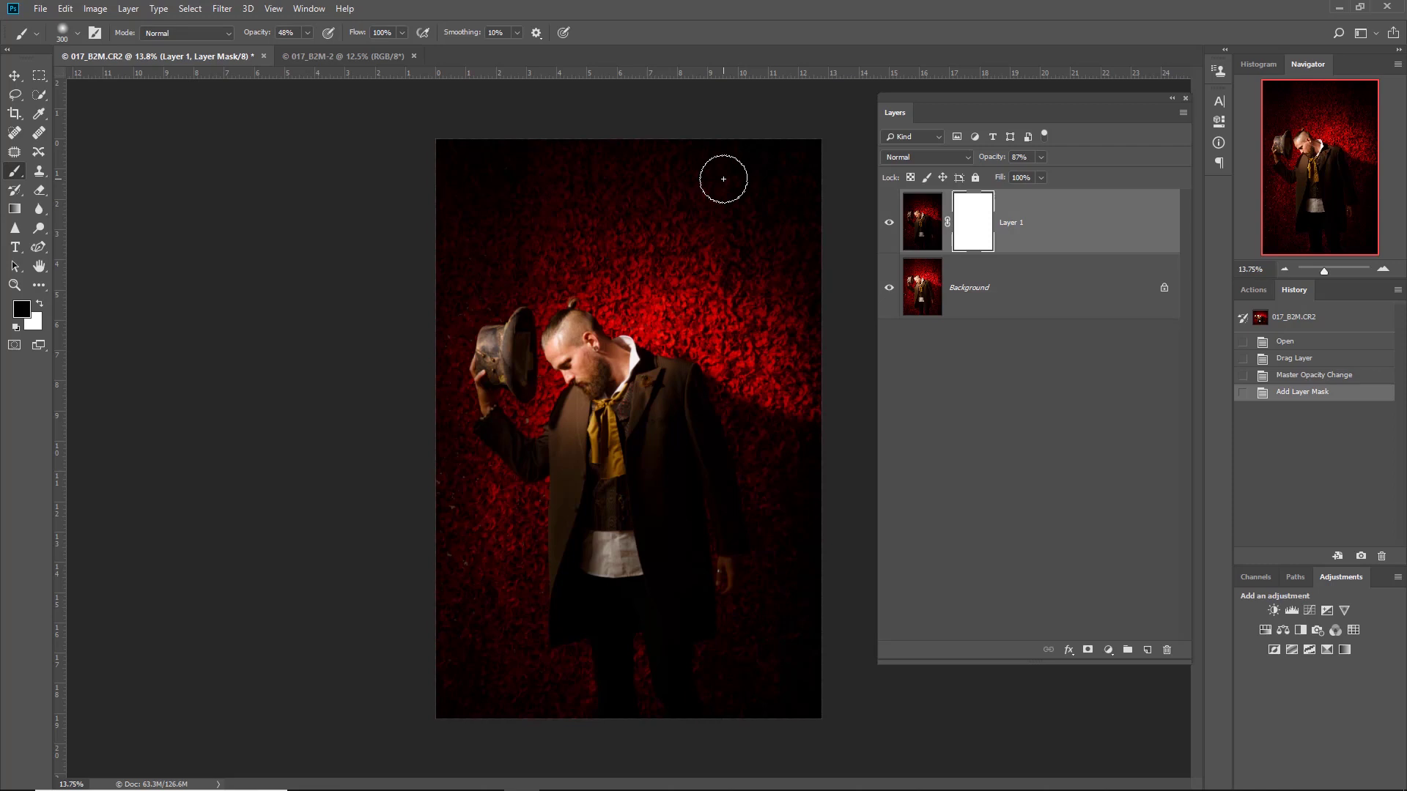
{"action": "scroll", "coordinate": [643, 315], "scroll_direction": "up", "scroll_amount": 2}
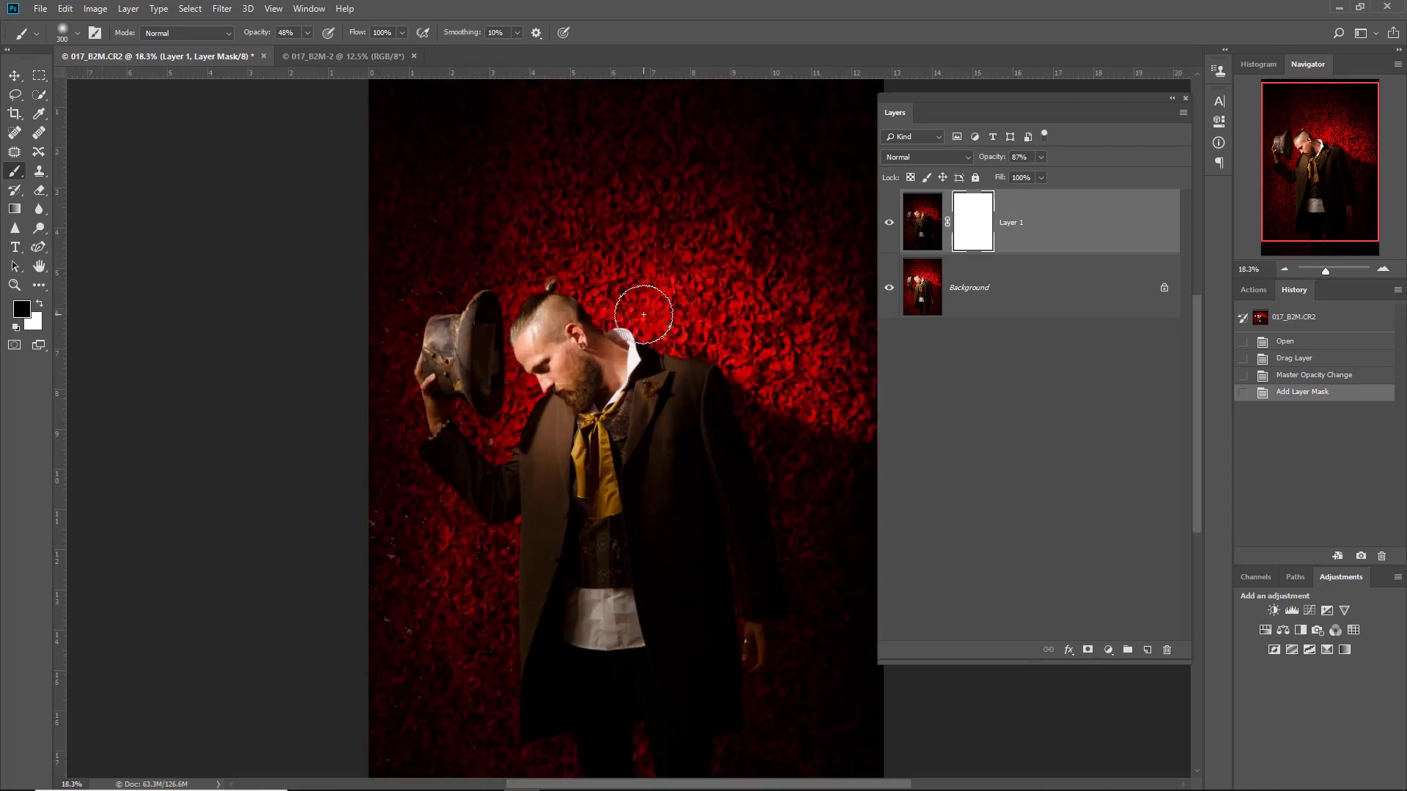
{"action": "scroll", "coordinate": [644, 315], "scroll_direction": "down", "scroll_amount": 1}
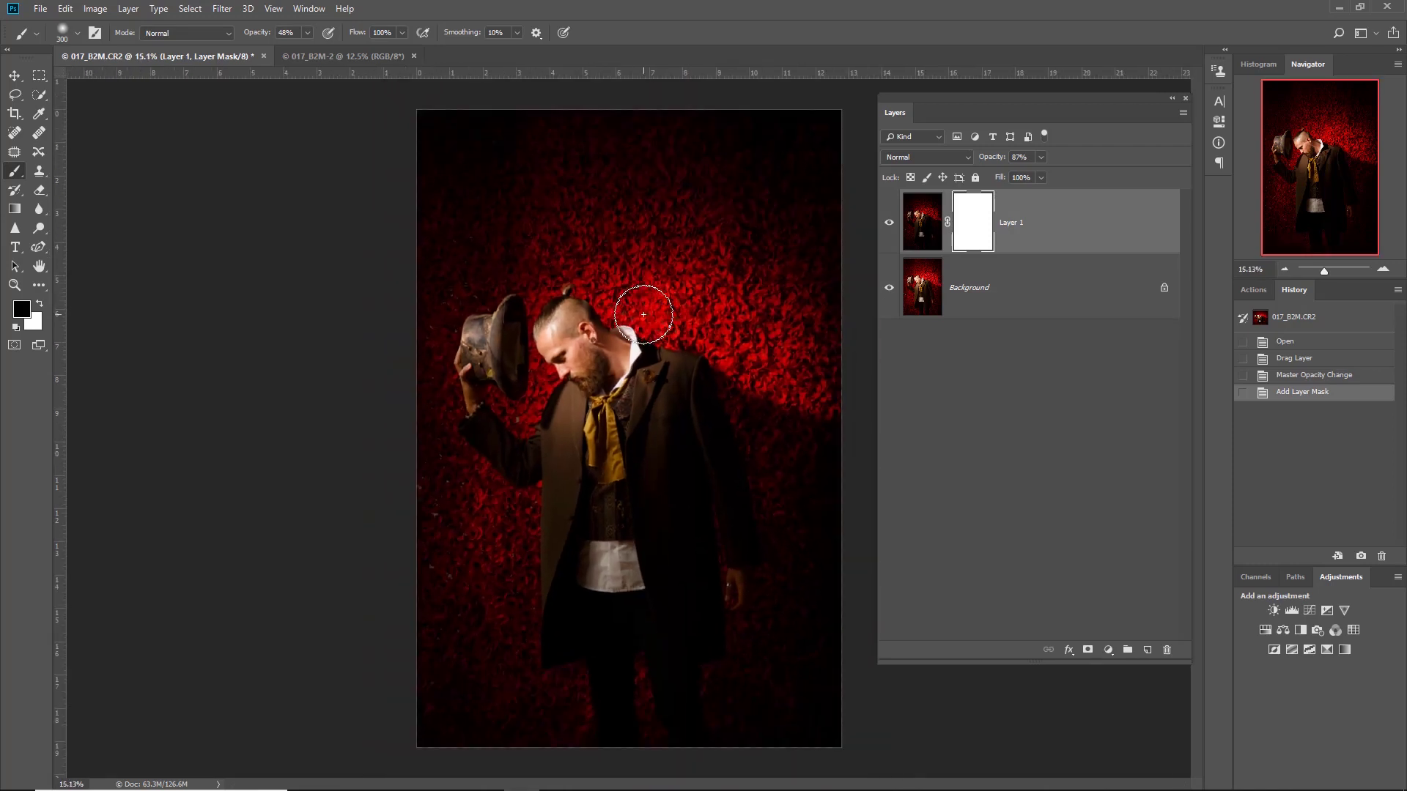
Set a smaller black brush at 40% opacity and mask Layer 1 over the face and coat centre
{"action": "key", "text": "x"}
{"action": "key", "text": "x"}
{"action": "key", "text": "bracketleft"}
{"action": "left_click_drag", "start_coordinate": [252, 38], "coordinate": [249, 35]}
{"action": "mouse_move", "coordinate": [538, 329]}
{"action": "left_mouse_down"}
{"action": "mouse_move", "coordinate": [579, 370]}
{"action": "mouse_move", "coordinate": [561, 377]}
{"action": "left_mouse_up"}
{"action": "left_click_drag", "start_coordinate": [559, 465], "coordinate": [568, 574]}
{"action": "left_click_drag", "start_coordinate": [691, 466], "coordinate": [700, 601]}
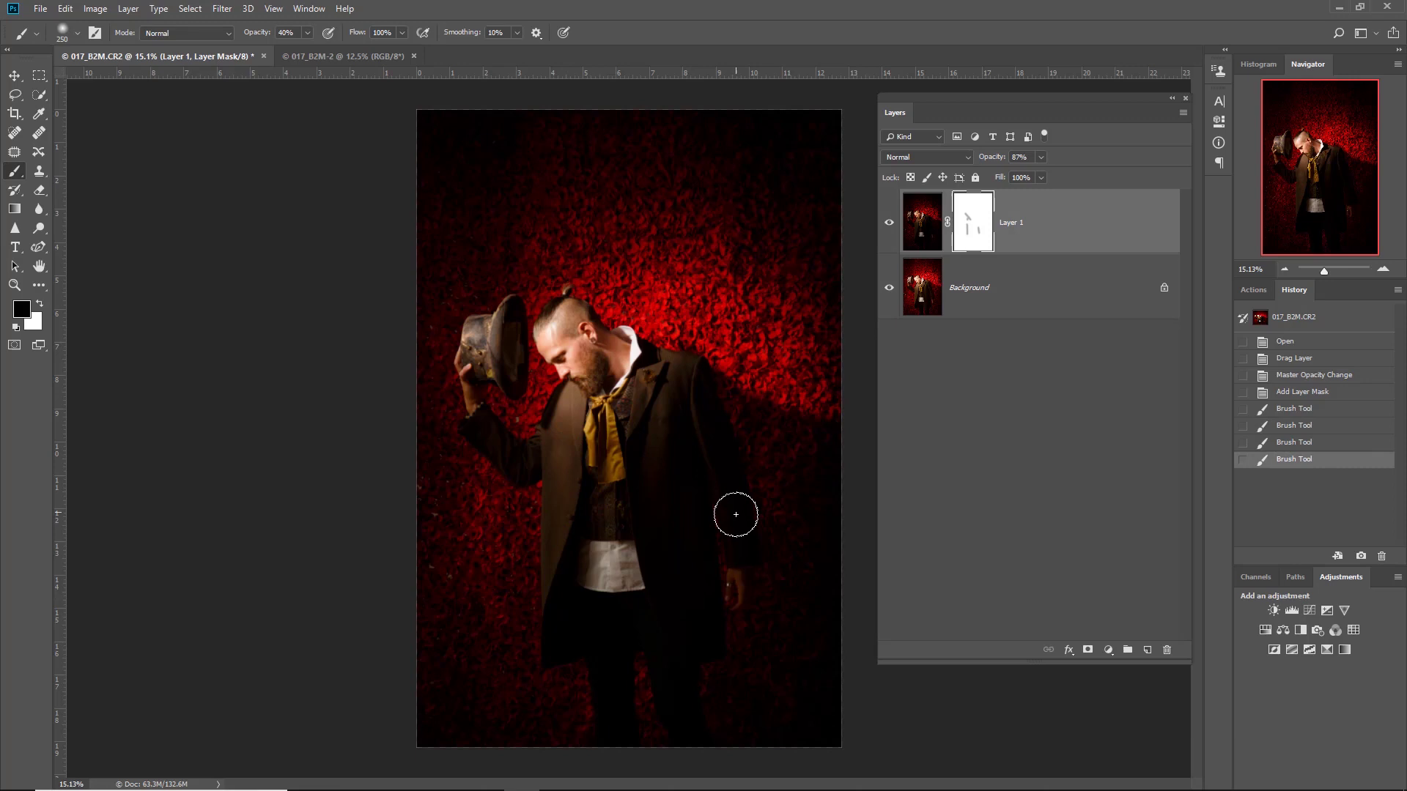
Mask the coat's right side, arm, hat, head, lower coat and legs, then set brush opacity to 34%
{"action": "left_click_drag", "start_coordinate": [736, 515], "coordinate": [741, 584]}
{"action": "left_click_drag", "start_coordinate": [499, 403], "coordinate": [488, 446]}
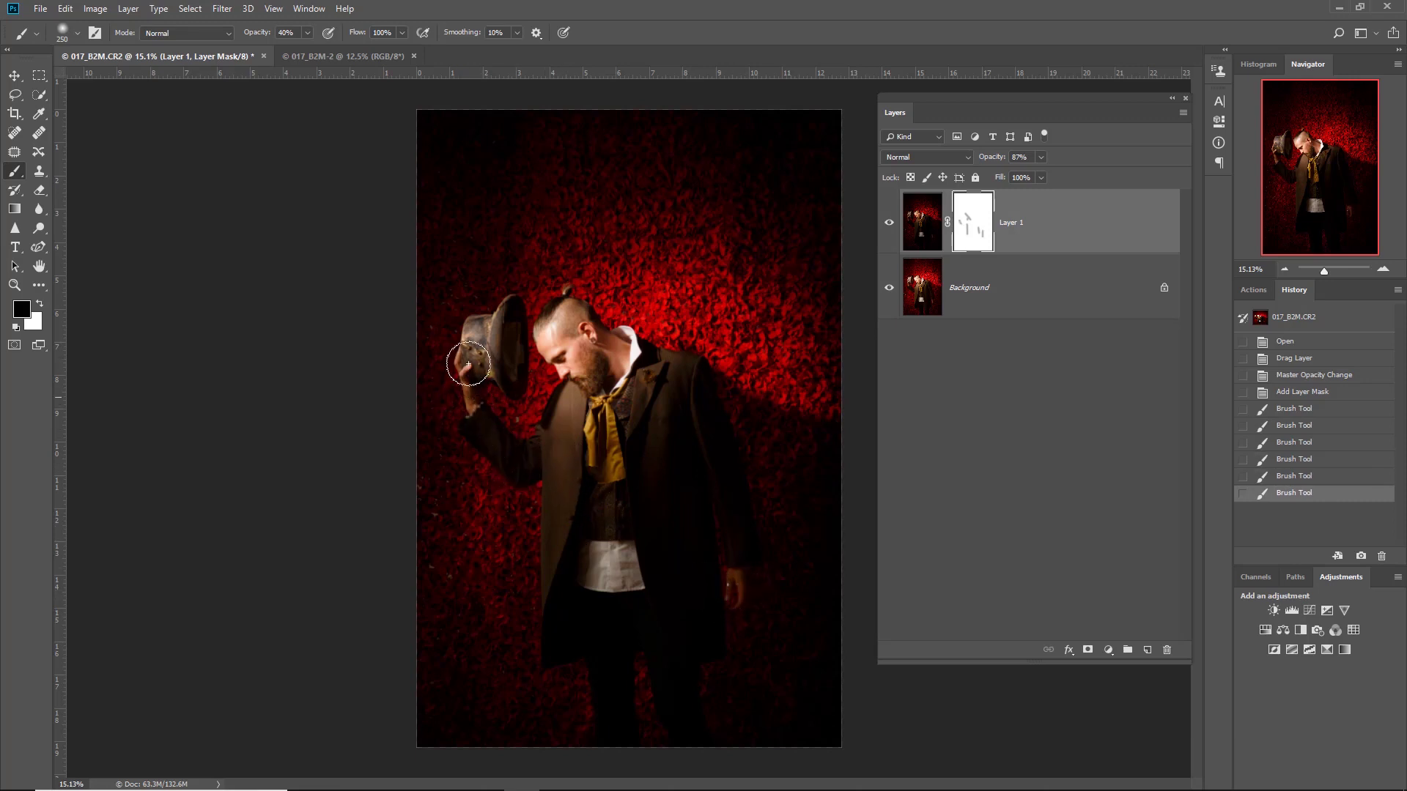
{"action": "mouse_move", "coordinate": [468, 364]}
{"action": "left_mouse_down"}
{"action": "mouse_move", "coordinate": [475, 333]}
{"action": "mouse_move", "coordinate": [551, 381]}
{"action": "left_mouse_up"}
{"action": "left_click_drag", "start_coordinate": [553, 315], "coordinate": [575, 322]}
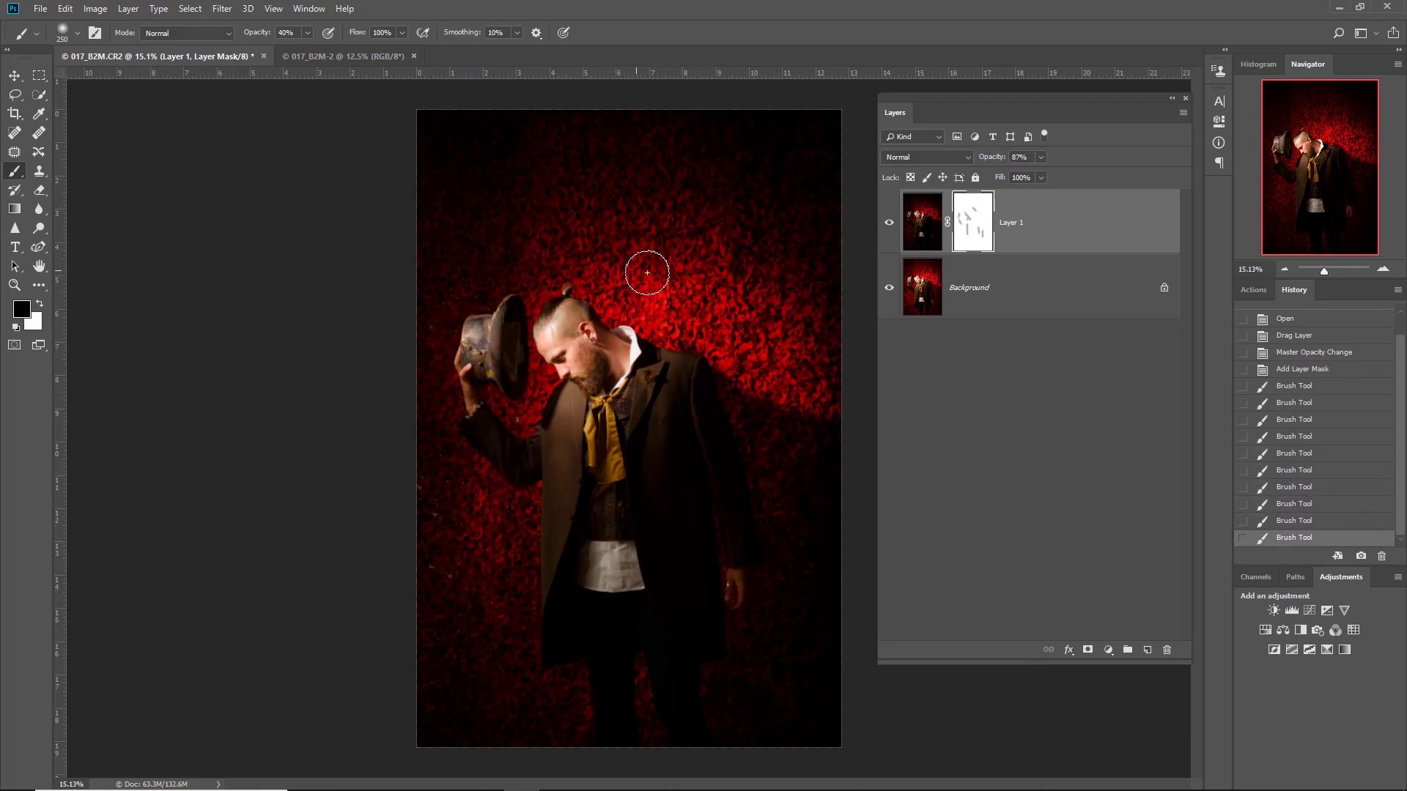
{"action": "left_click_drag", "start_coordinate": [773, 394], "coordinate": [753, 615]}
{"action": "left_click_drag", "start_coordinate": [786, 517], "coordinate": [781, 699]}
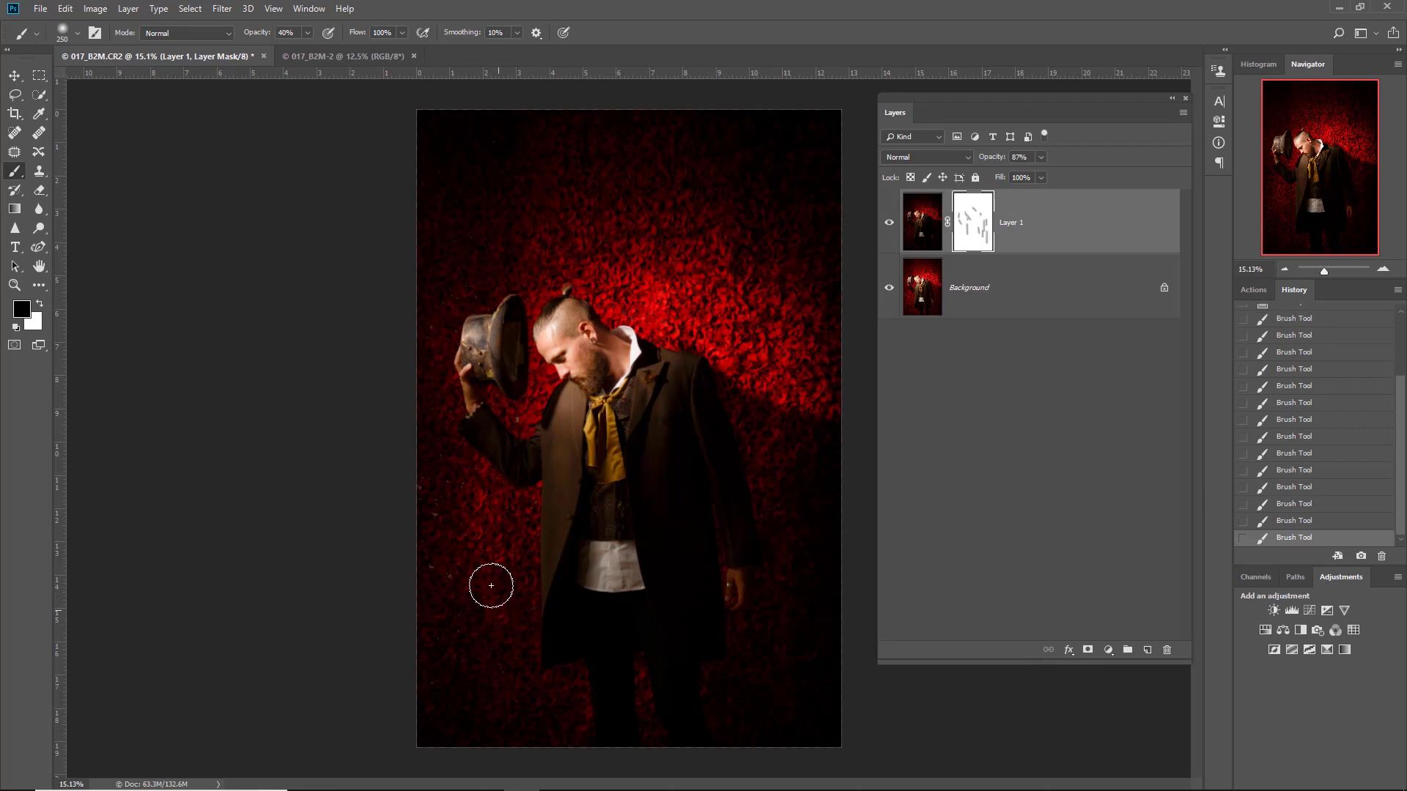
{"action": "mouse_move", "coordinate": [543, 578]}
{"action": "left_mouse_down"}
{"action": "mouse_move", "coordinate": [628, 684]}
{"action": "mouse_move", "coordinate": [596, 716]}
{"action": "left_mouse_up"}
{"action": "left_click_drag", "start_coordinate": [260, 37], "coordinate": [248, 35]}
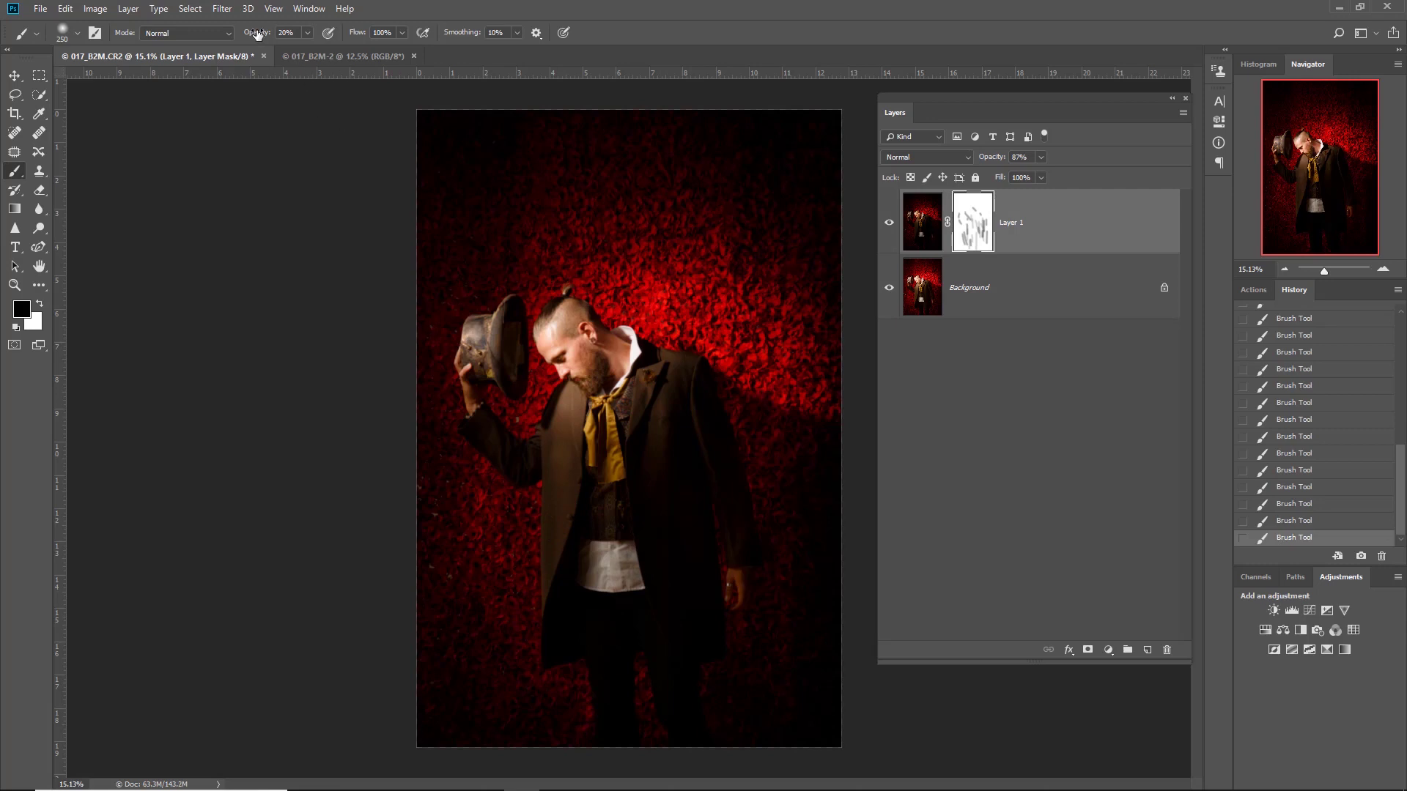
{"action": "left_click_drag", "start_coordinate": [254, 32], "coordinate": [270, 32]}
Paint with white at 59% brush opacity to bring Layer 1 back over the man's head
{"action": "key", "text": "x"}
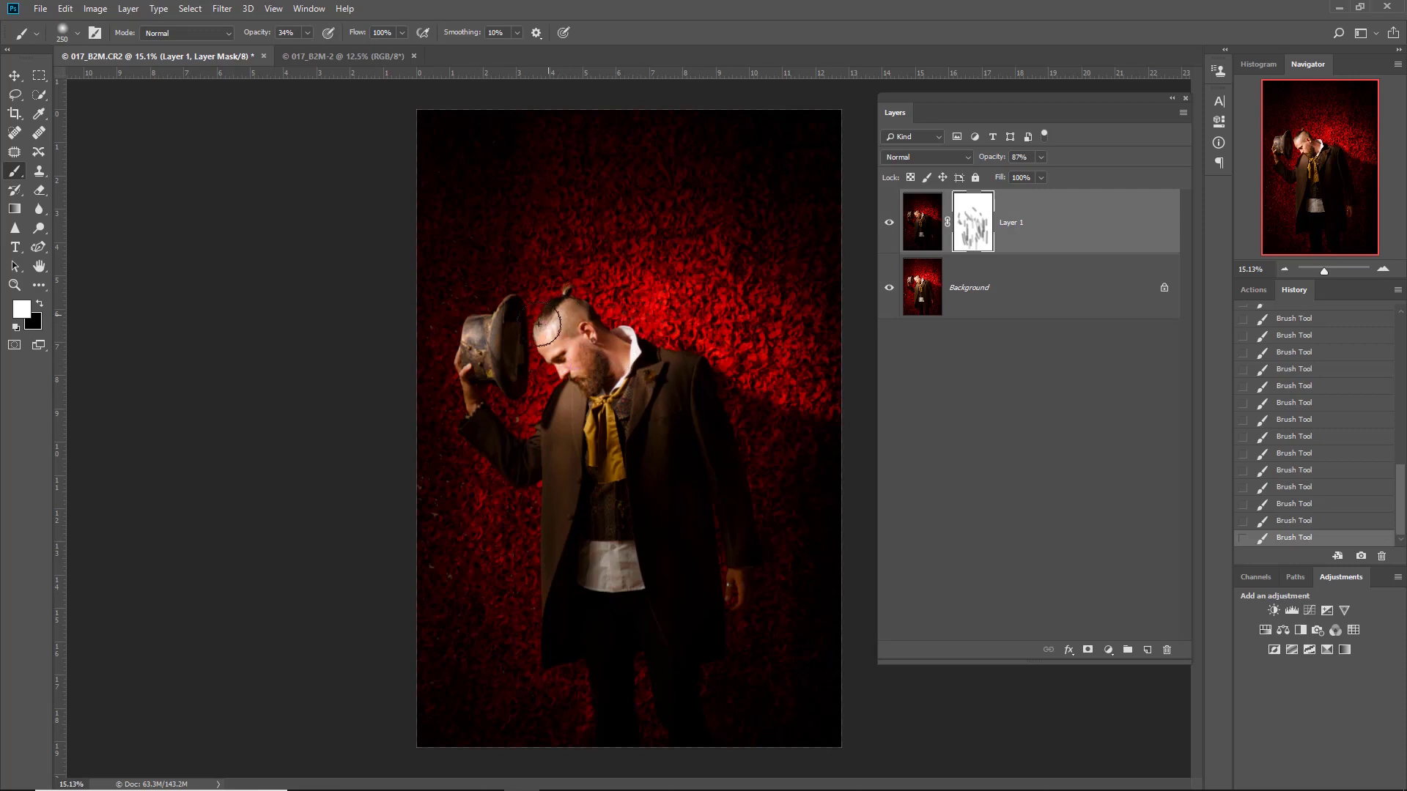
{"action": "left_click_drag", "start_coordinate": [240, 41], "coordinate": [271, 42]}
{"action": "key", "text": "x"}
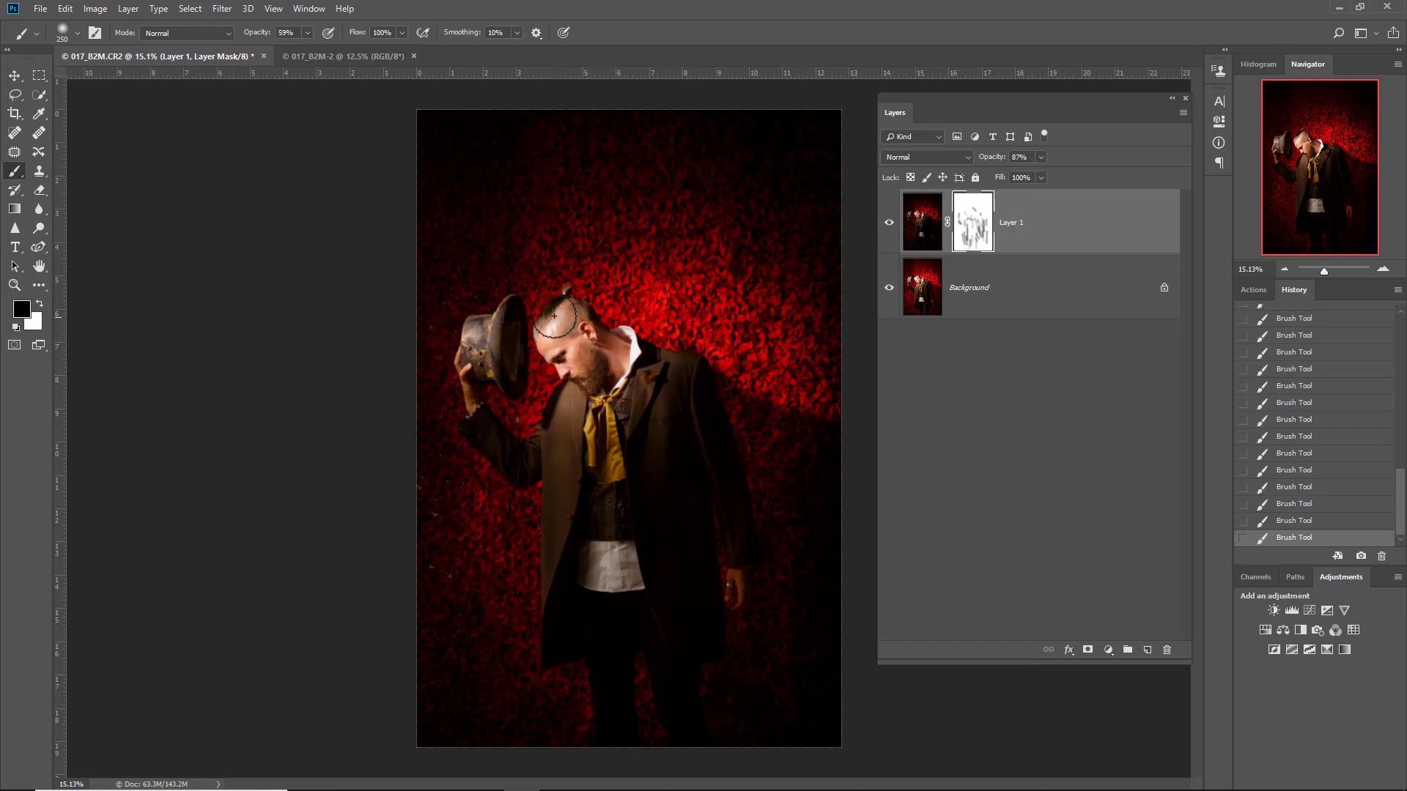
{"action": "key", "text": "x"}
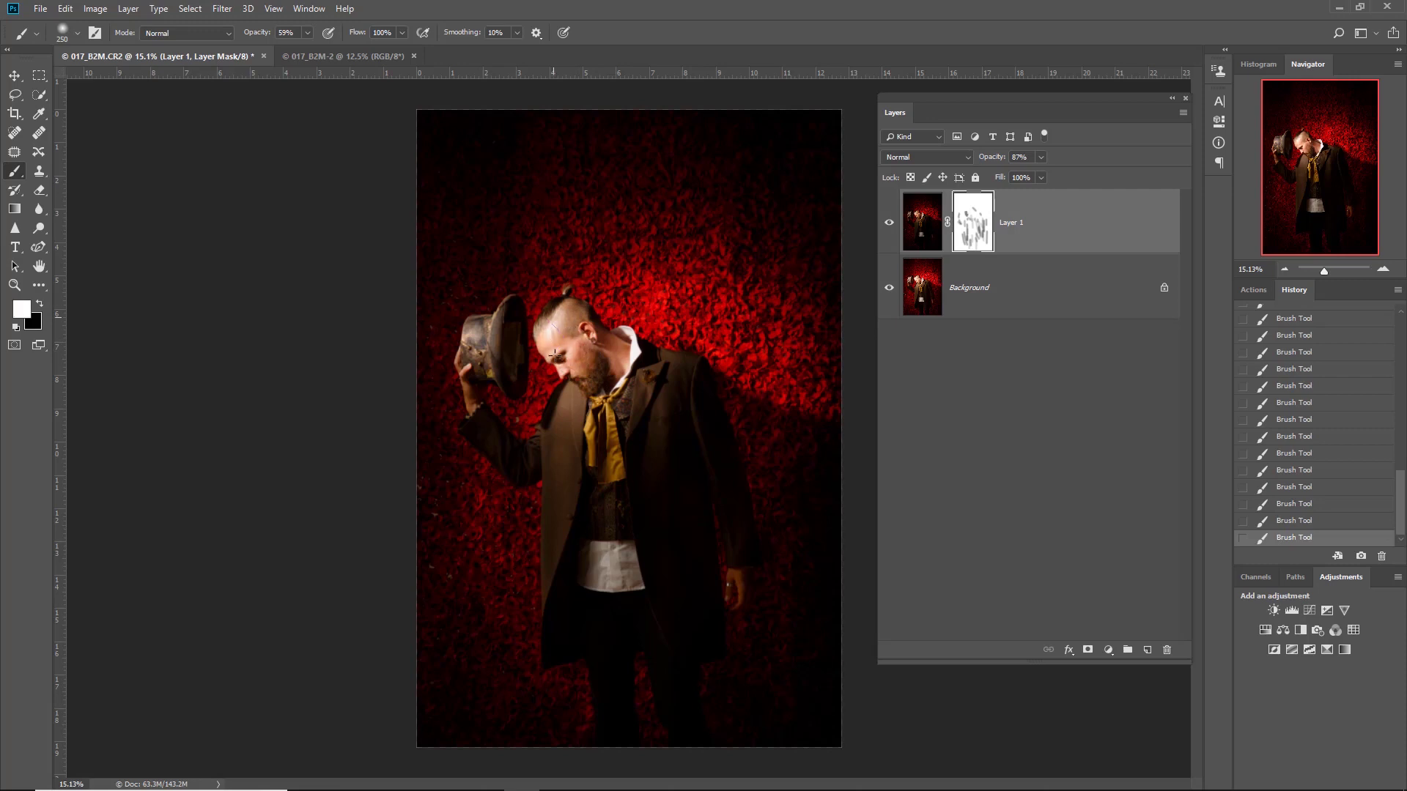
{"action": "left_click_drag", "start_coordinate": [555, 327], "coordinate": [551, 334]}
Toggle Layer 1's mask off and on to compare, leaving it enabled
{"action": "left_click", "coordinate": [975, 224], "text": "shift"}
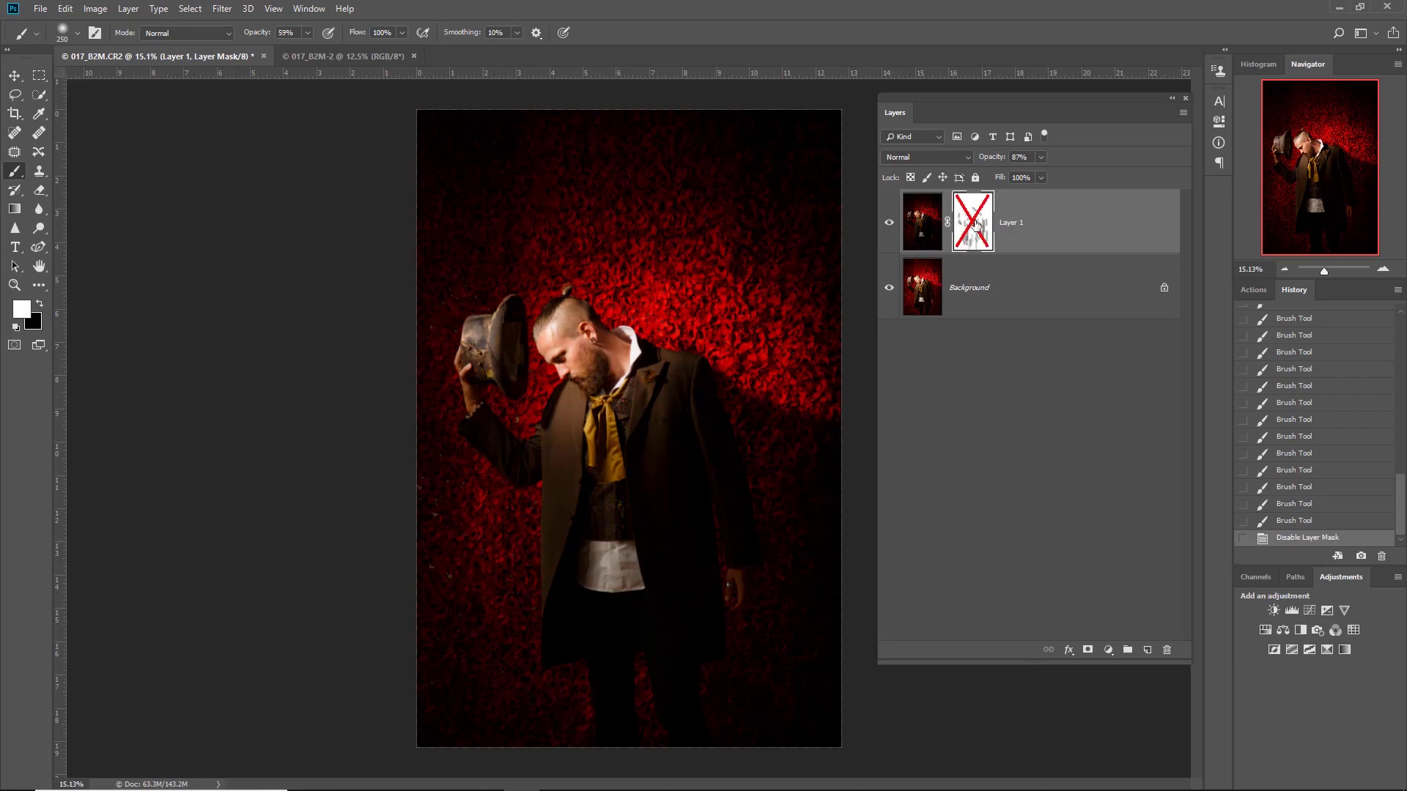
{"action": "left_click", "coordinate": [976, 224], "text": "shift"}
{"action": "left_click", "coordinate": [975, 224], "text": "shift"}
{"action": "left_click", "coordinate": [976, 224], "text": "shift"}
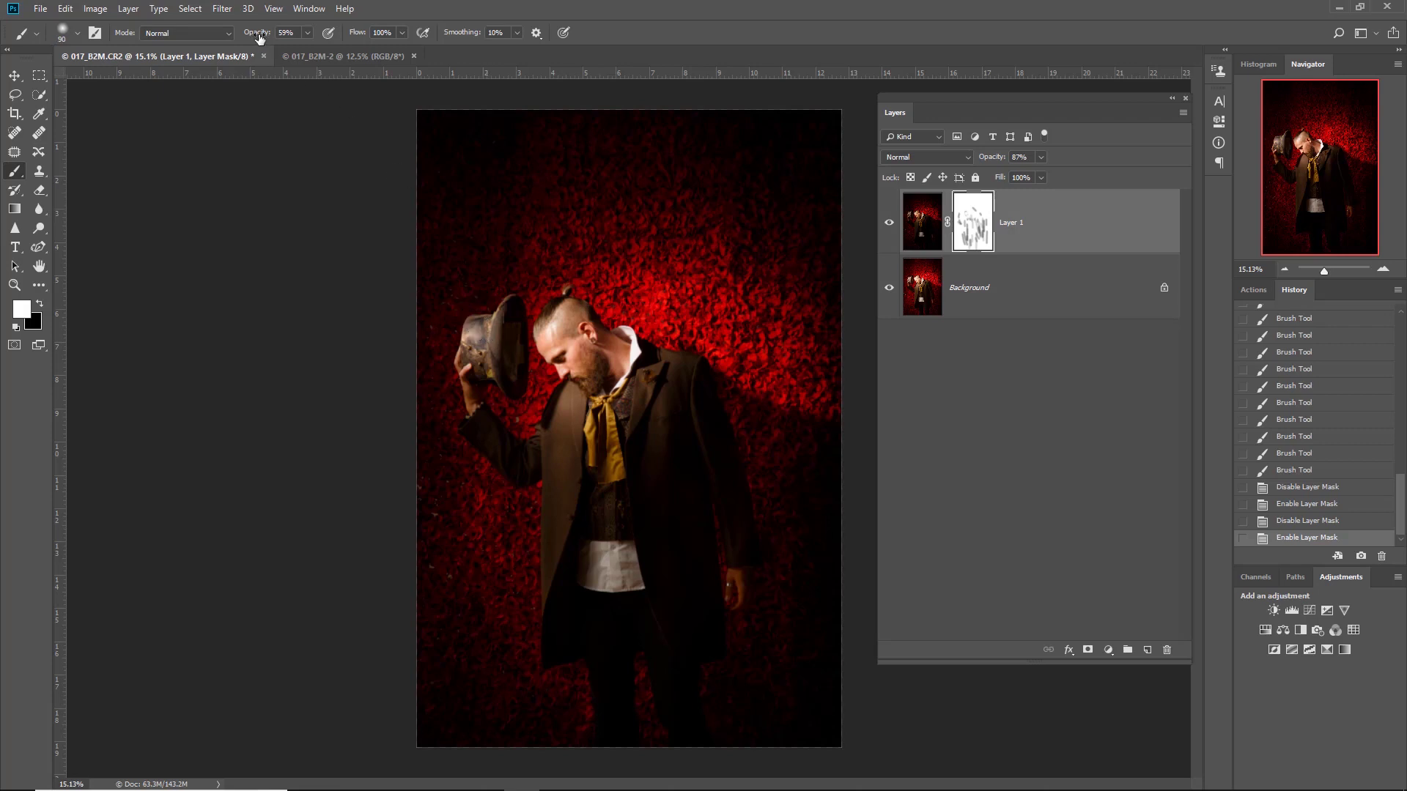
Lower the brush opacity and add three mask strokes near the face
{"action": "left_click_drag", "start_coordinate": [264, 37], "coordinate": [257, 37]}
{"action": "key", "text": "Return"}
{"action": "left_click", "coordinate": [510, 382]}
{"action": "left_click", "coordinate": [398, 314]}
{"action": "left_click", "coordinate": [576, 385]}
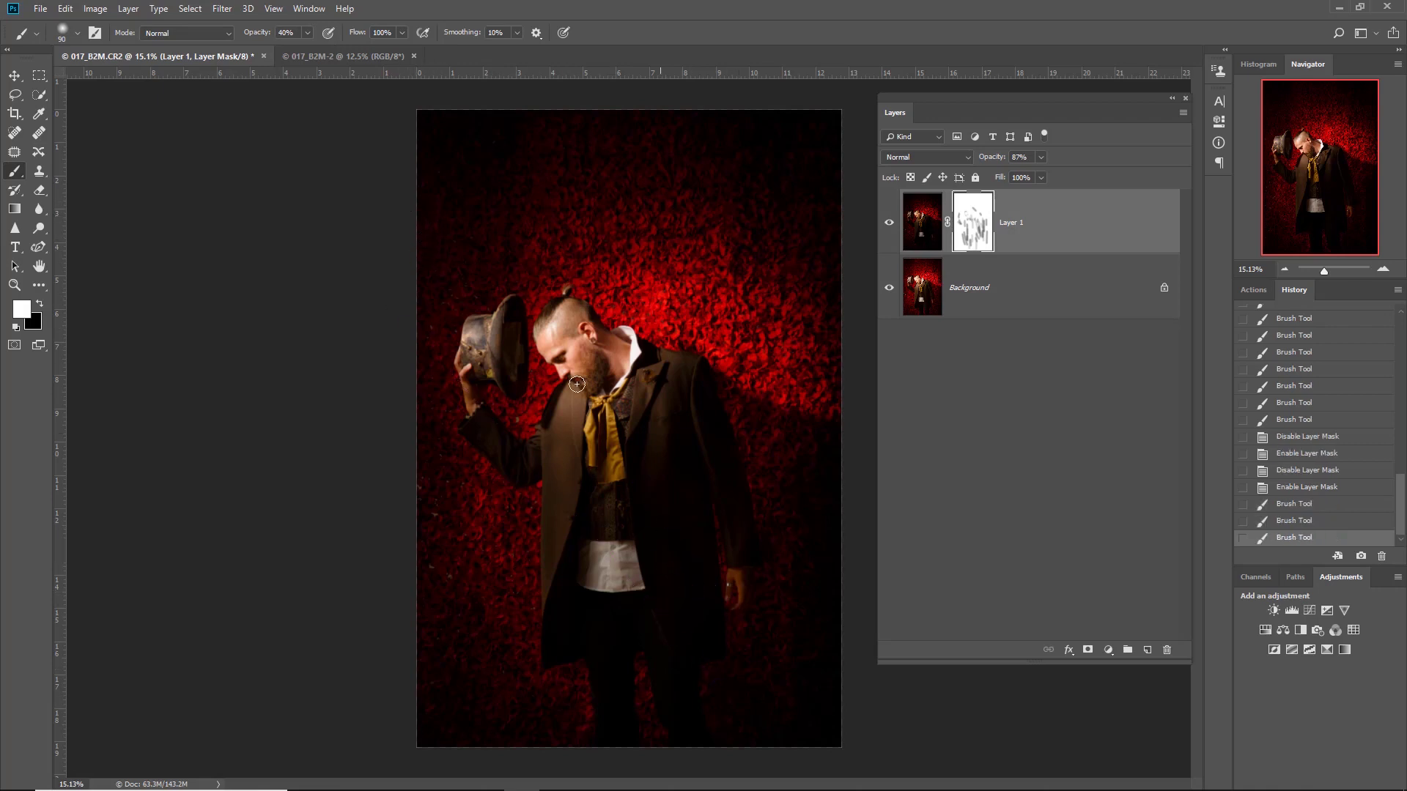
Paint straight mask strokes down the coat and across the chest, then switch to Adobe Bridge
{"action": "left_click_drag", "start_coordinate": [666, 429], "coordinate": [804, 560]}
{"action": "left_click_drag", "start_coordinate": [668, 462], "coordinate": [756, 600]}
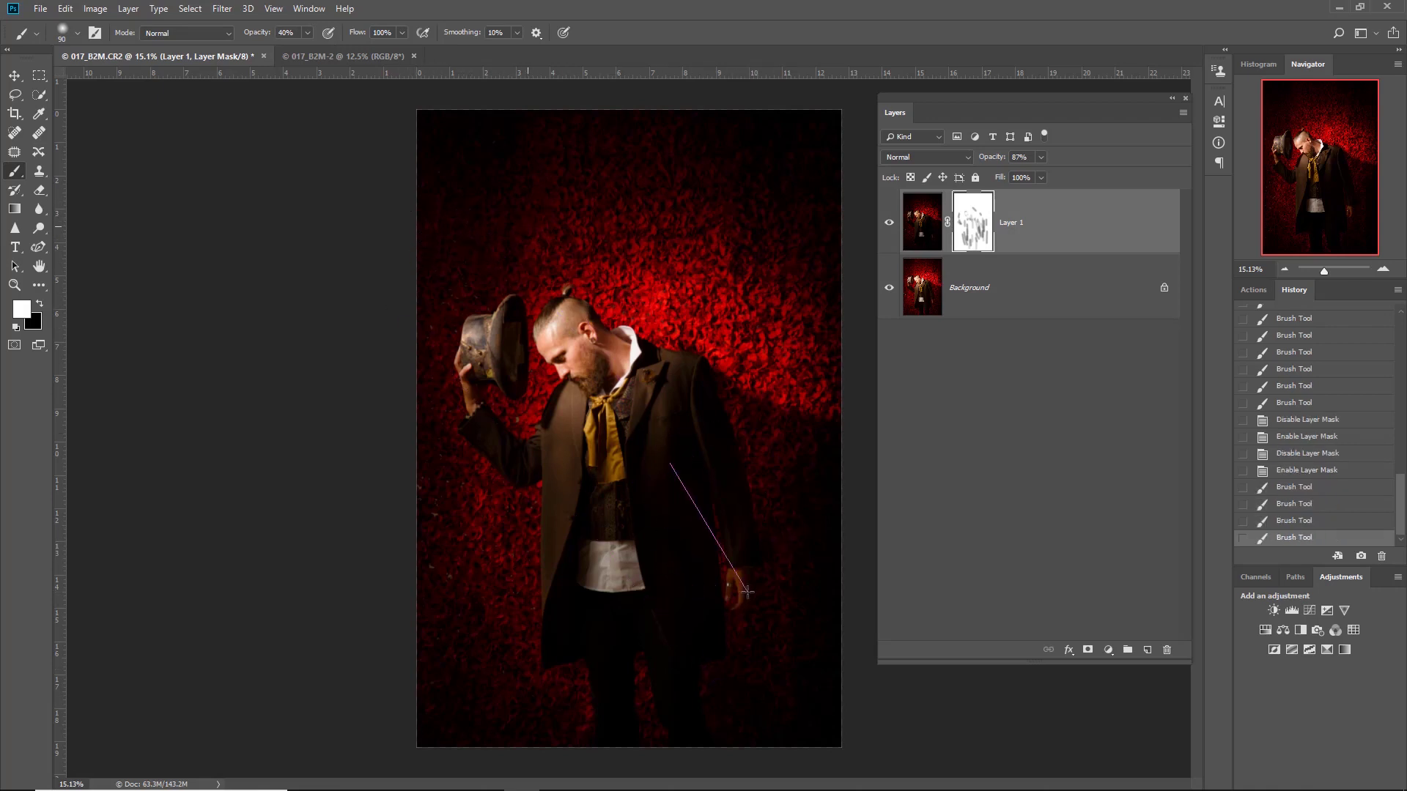
{"action": "left_click_drag", "start_coordinate": [546, 433], "coordinate": [612, 543]}
{"action": "left_click_drag", "start_coordinate": [506, 403], "coordinate": [590, 561]}
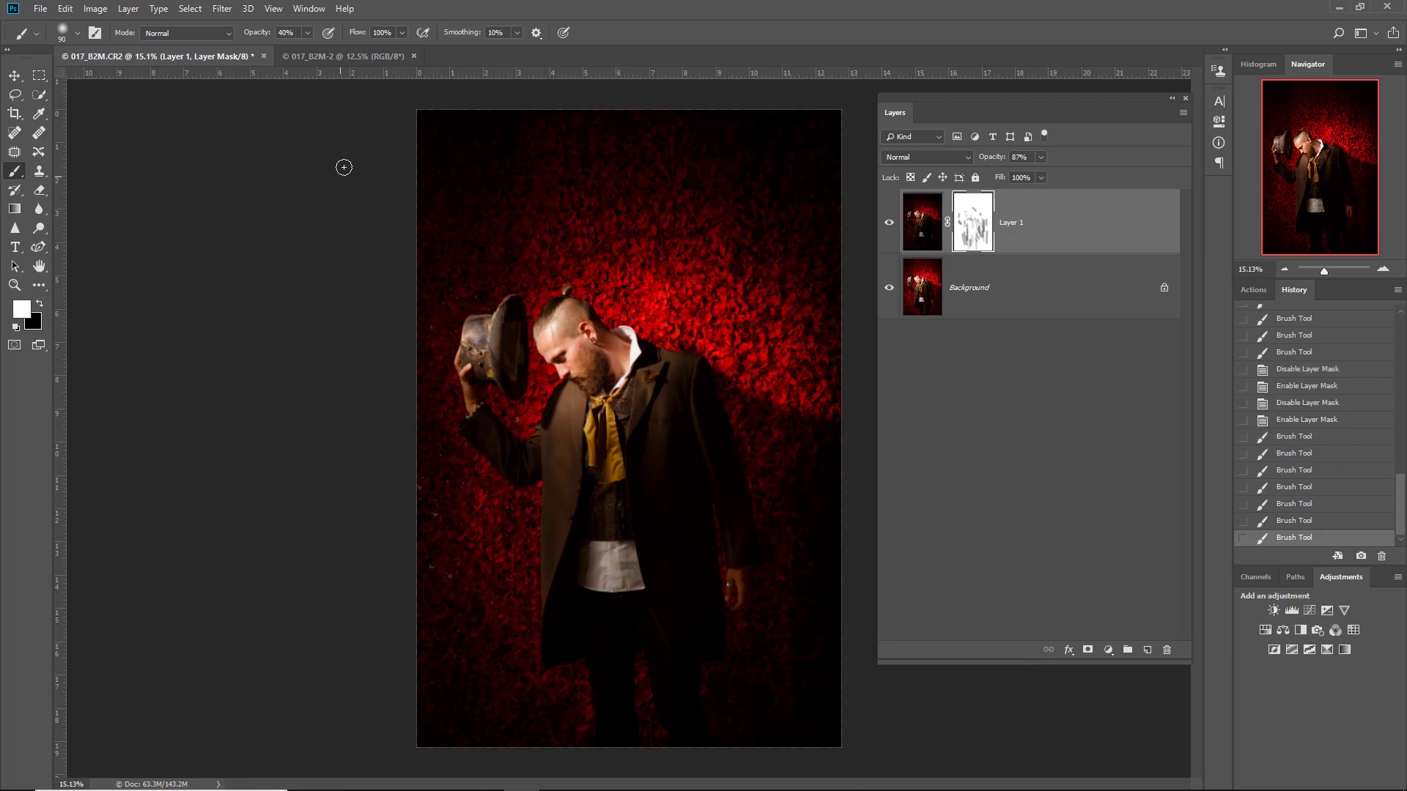
{"action": "left_click", "coordinate": [687, 632], "text": "shift"}
{"action": "left_click", "coordinate": [704, 613], "text": "shift"}
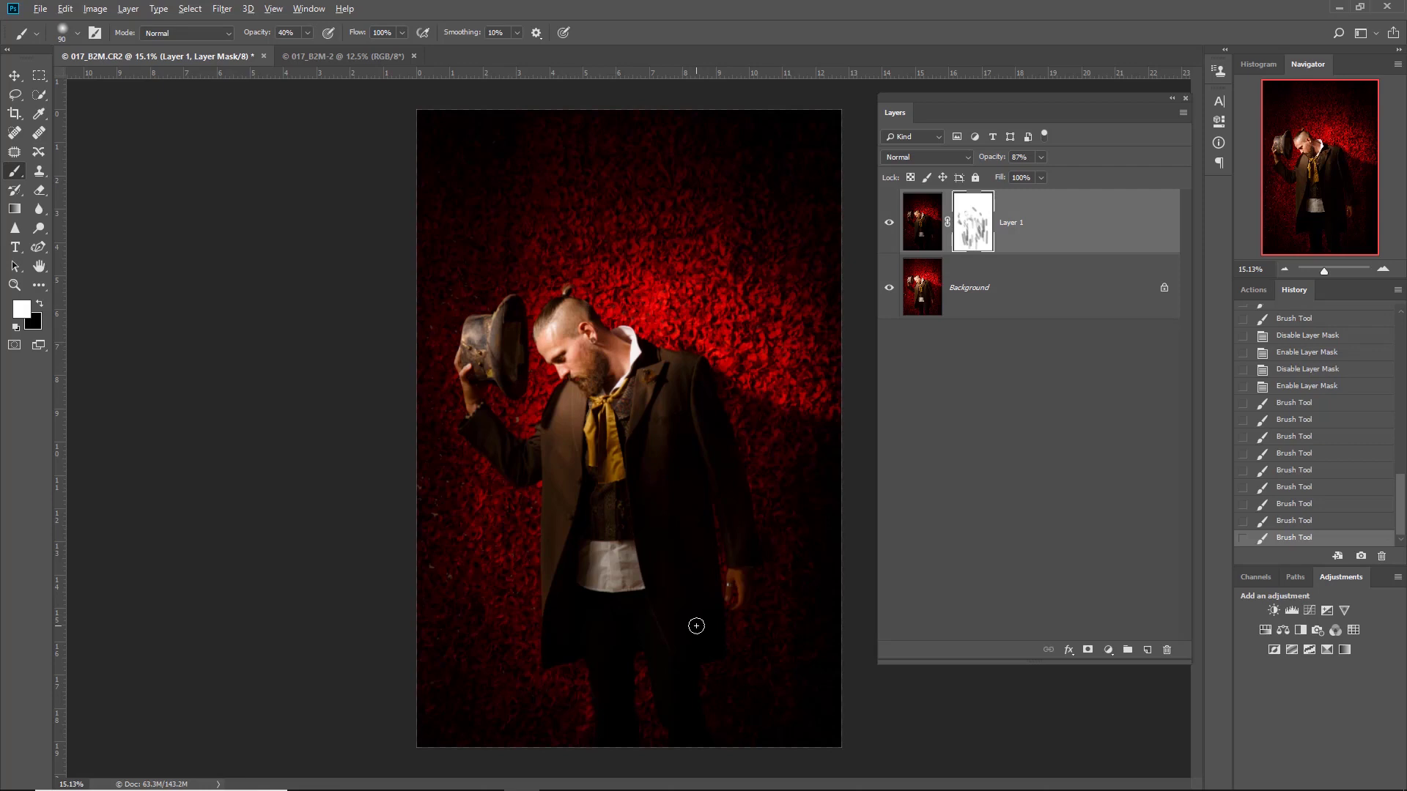
{"action": "key", "text": "alt+Tab"}
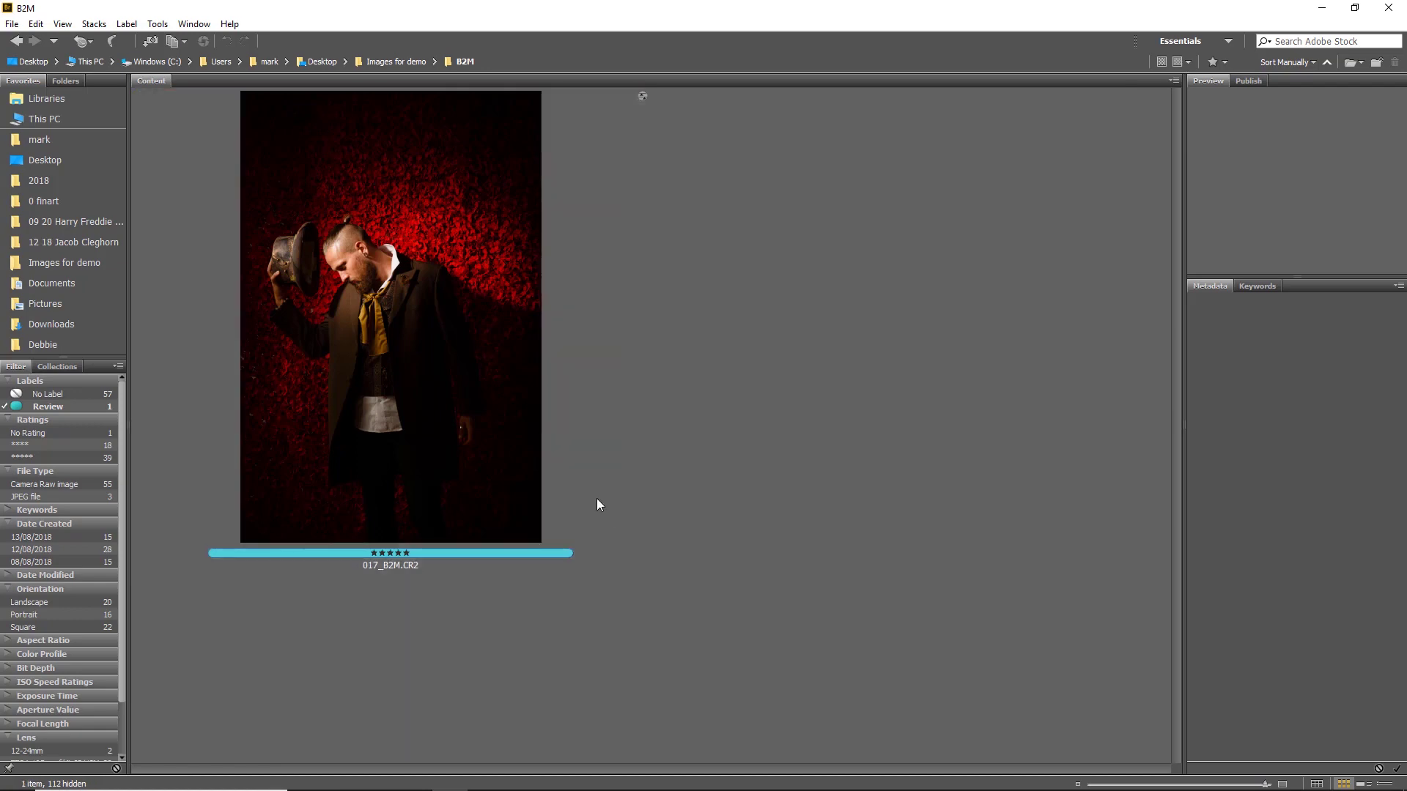
Open 017_B2M.CR2 in Camera Raw and apply the CArtoon HDR preset
{"action": "double_click", "coordinate": [525, 472]}
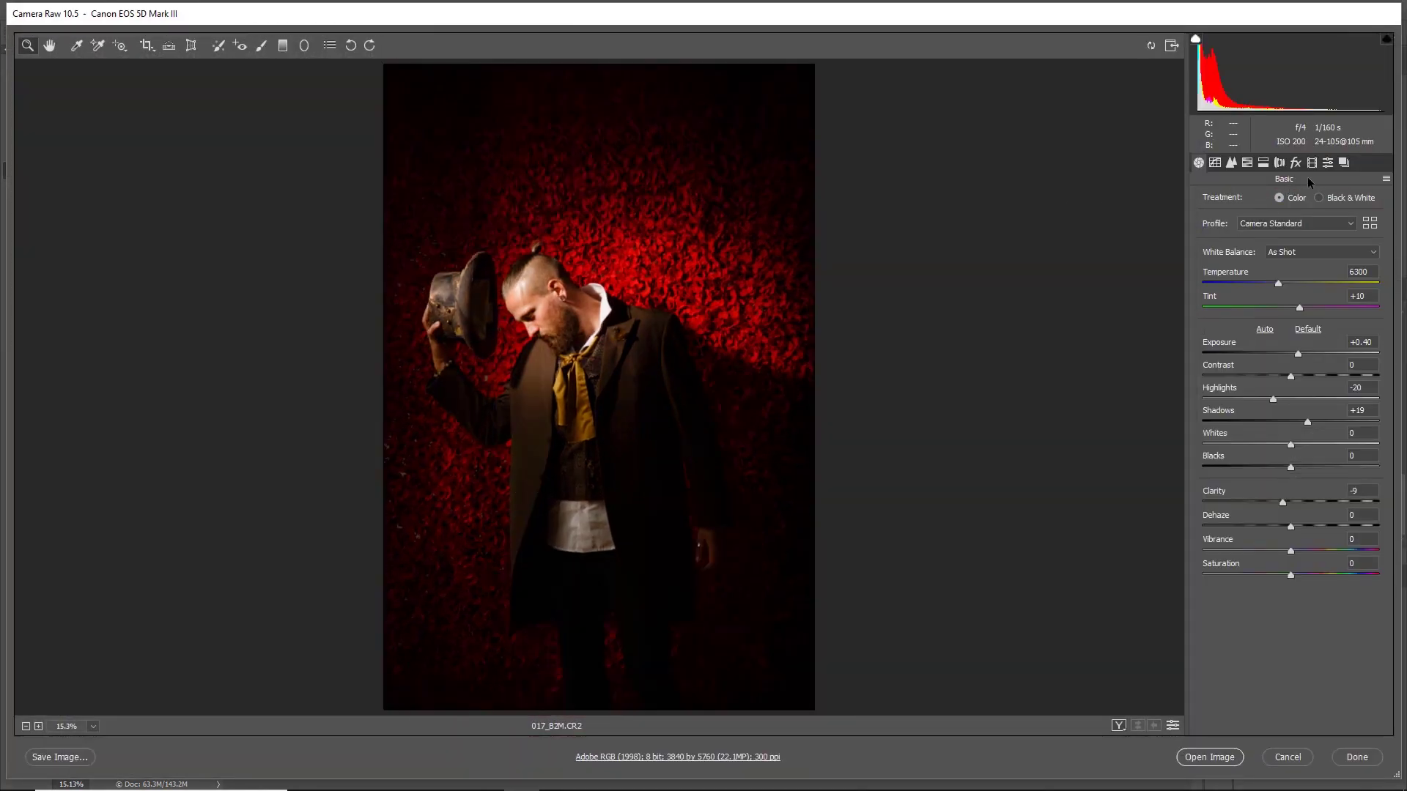
{"action": "left_click", "coordinate": [1327, 161]}
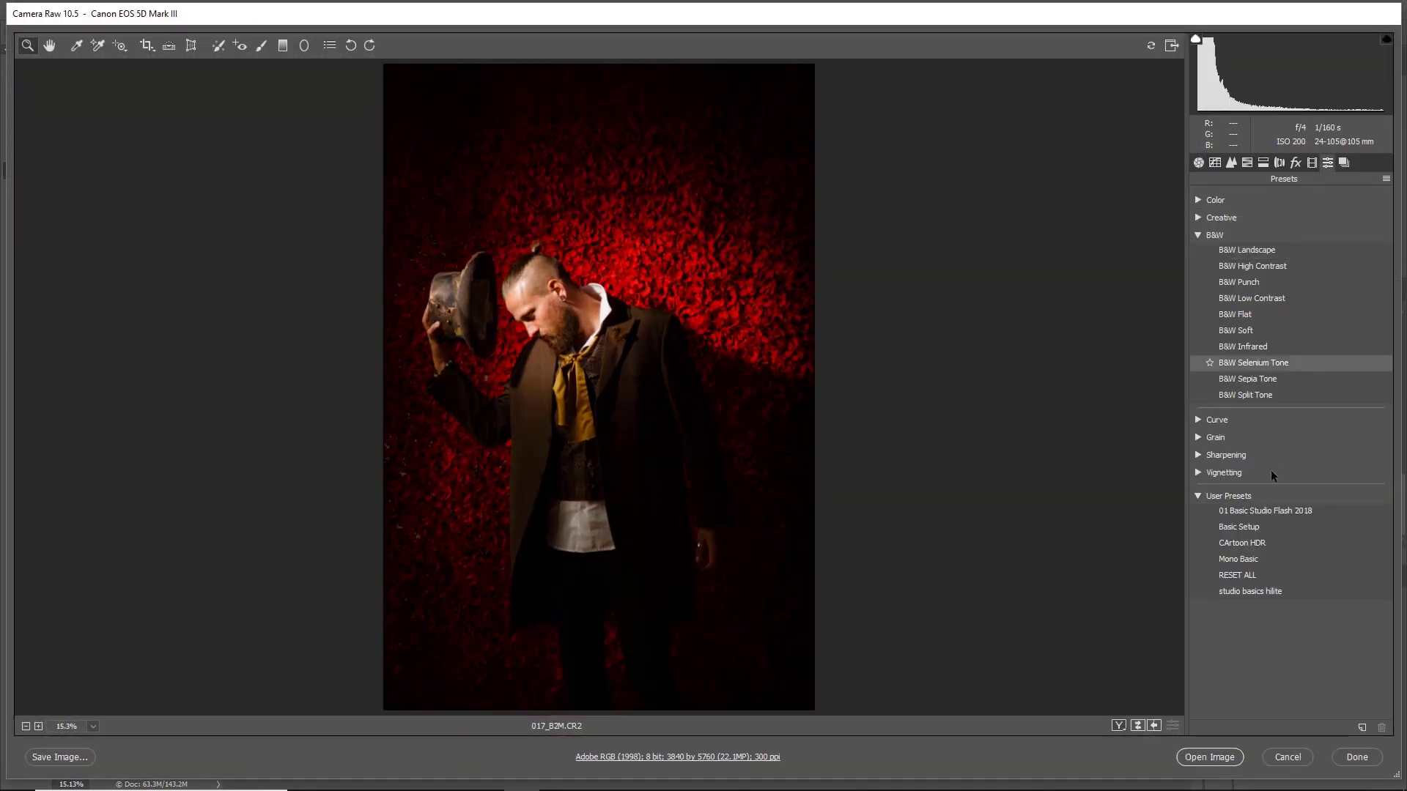
{"action": "left_click", "coordinate": [1251, 560]}
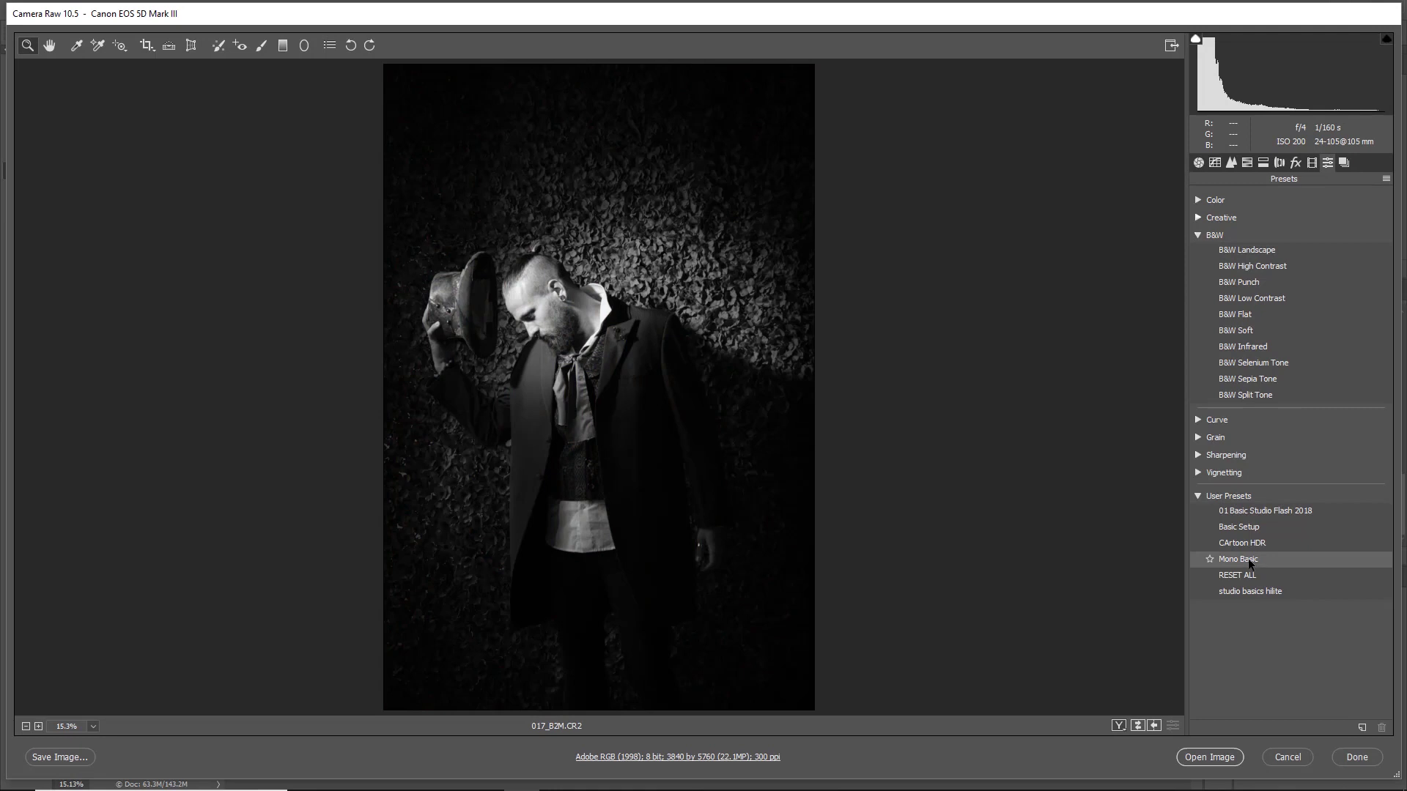
{"action": "left_click", "coordinate": [1245, 540]}
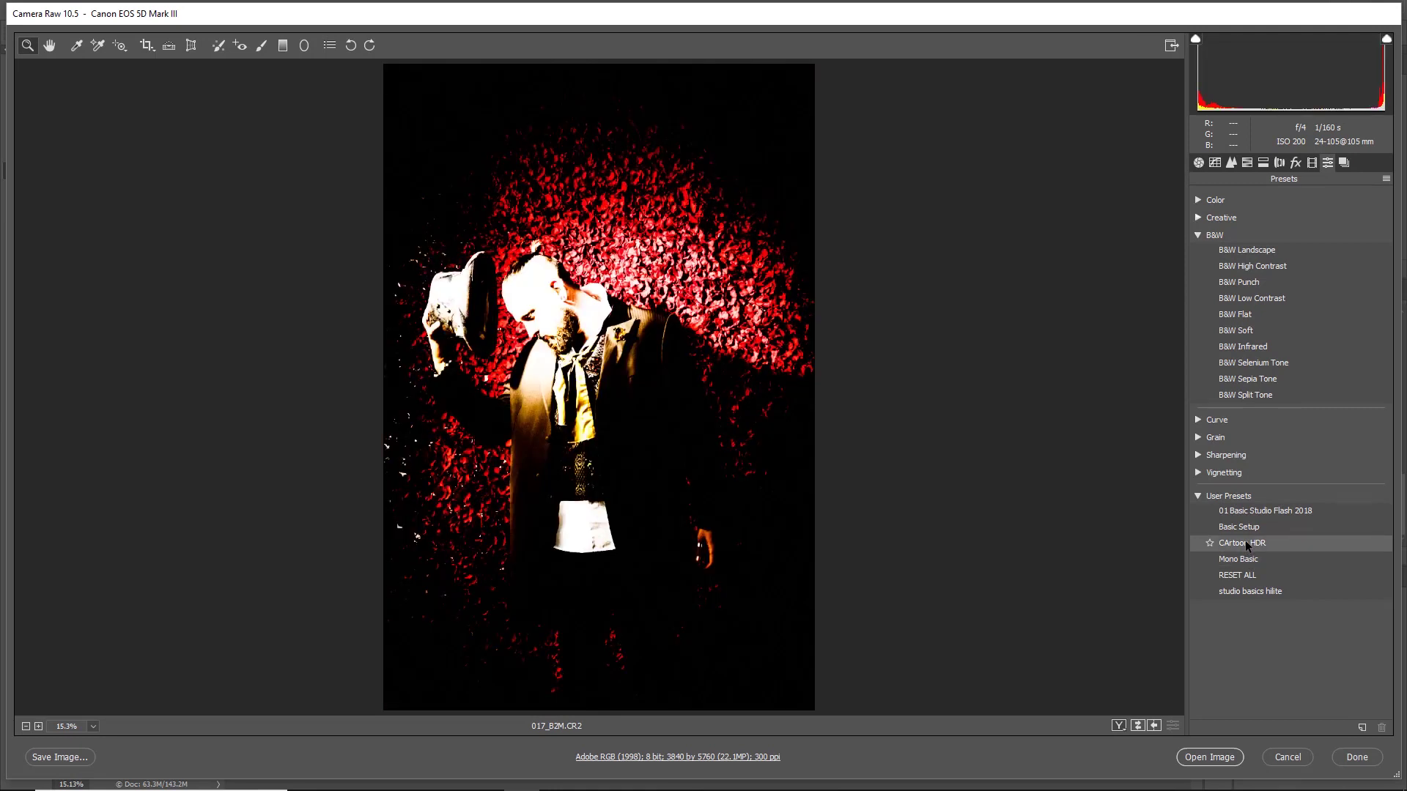
{"action": "left_click", "coordinate": [1246, 543]}
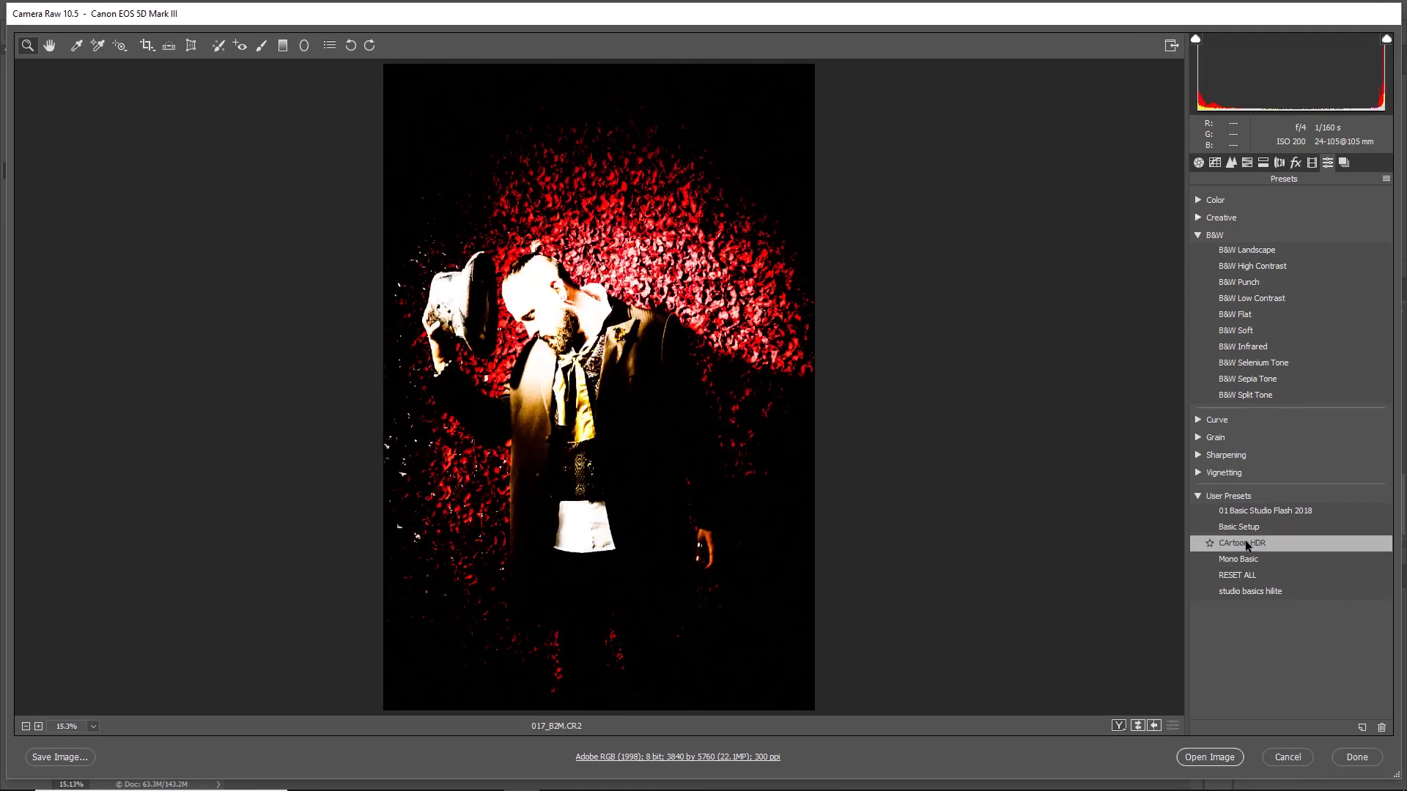
In the Basic panel set Exposure -1.15, Highlights +60 and Whites +26
{"action": "left_click", "coordinate": [1199, 163]}
{"action": "left_click_drag", "start_coordinate": [1278, 353], "coordinate": [1269, 351]}
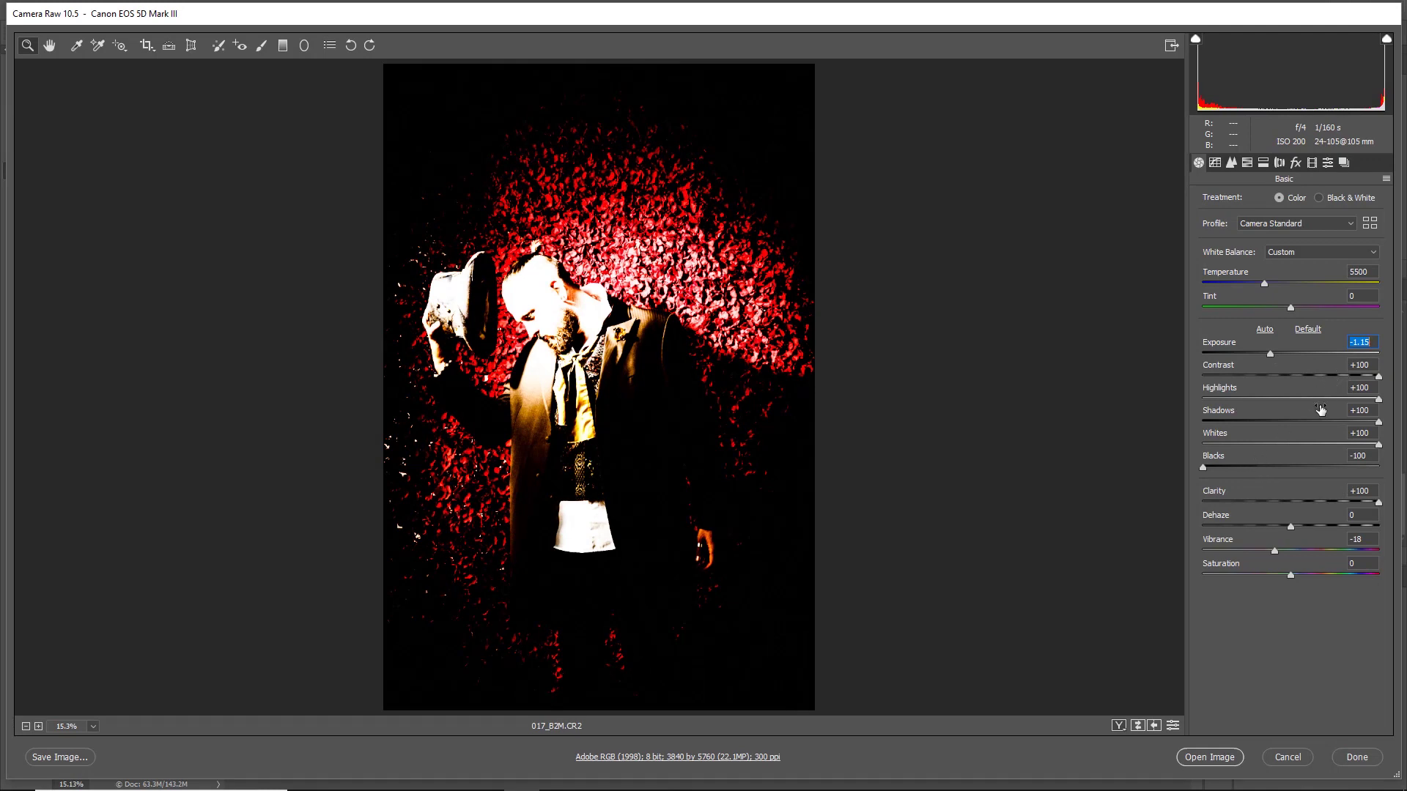
{"action": "left_click_drag", "start_coordinate": [1317, 397], "coordinate": [1314, 448]}
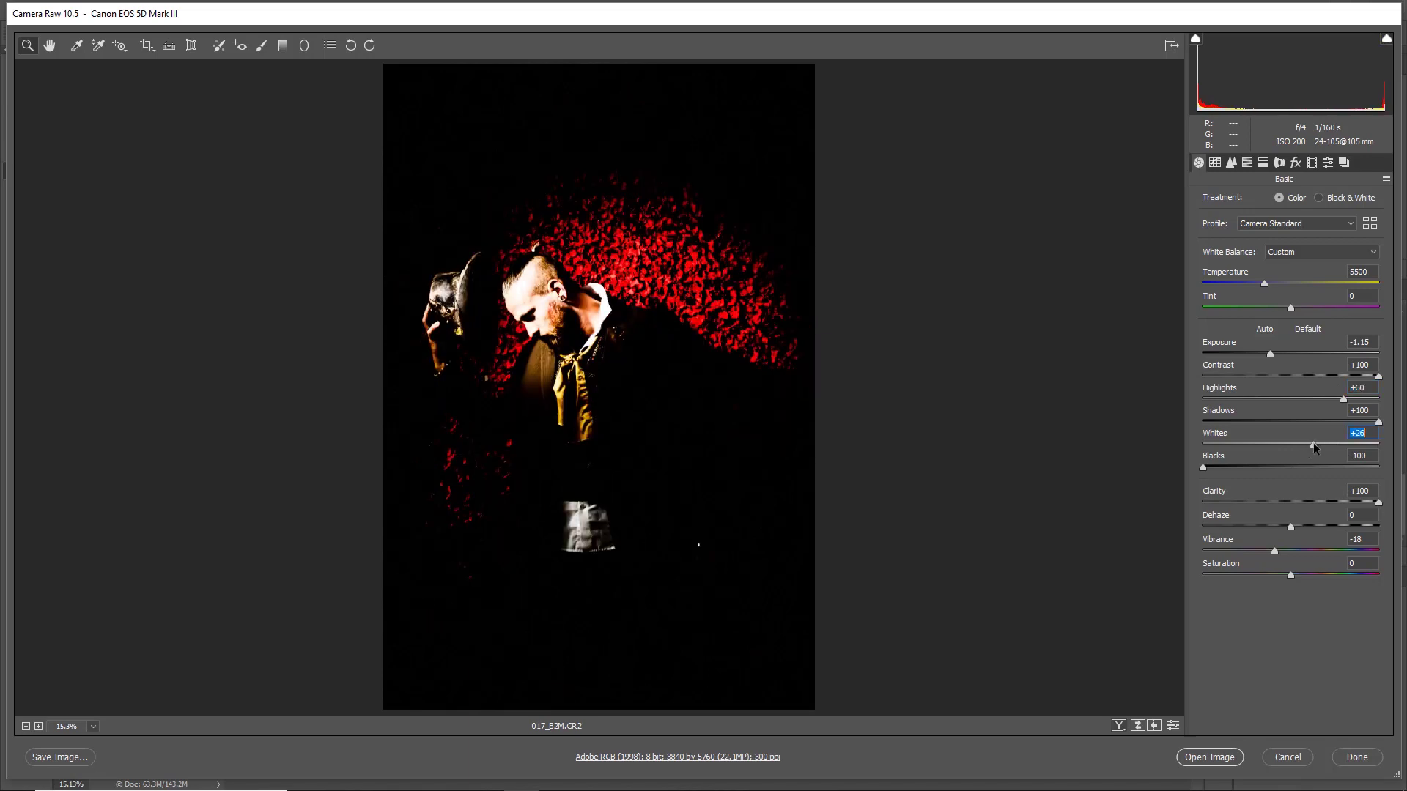
Open the CArtoon HDR version in Photoshop and drag it into 017_B2M.CR2 as Layer 2
{"action": "left_click", "coordinate": [1209, 757]}
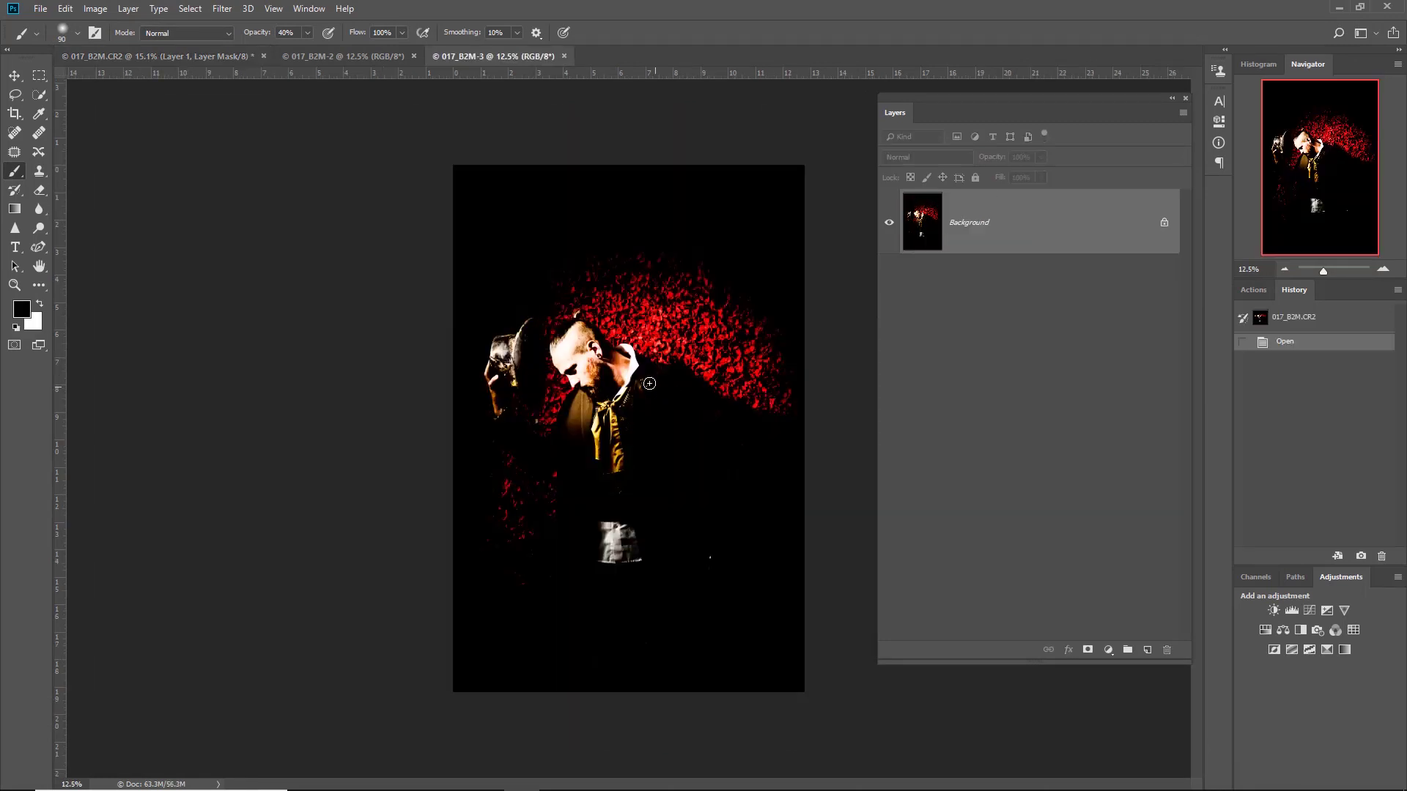
{"action": "key", "text": "v"}
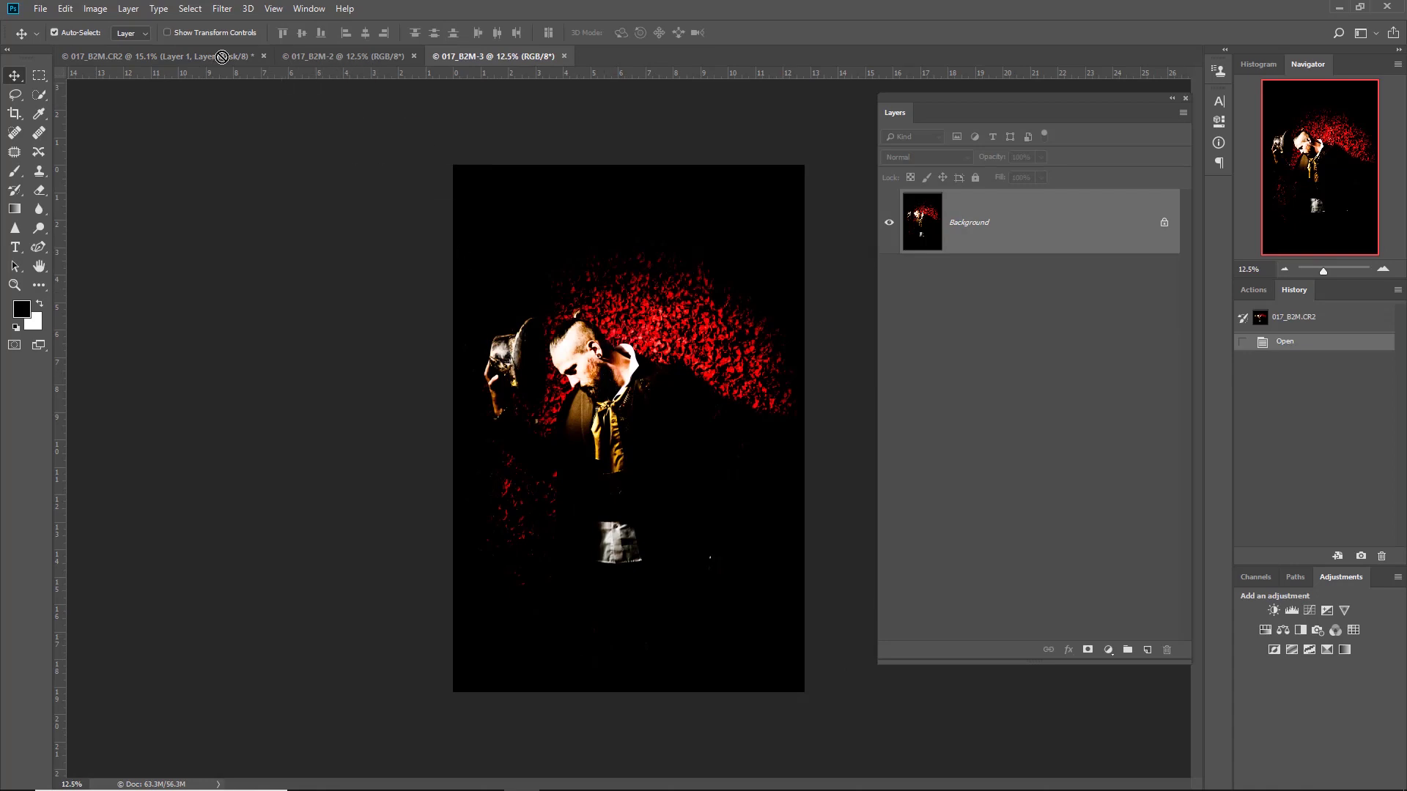
{"action": "left_click", "coordinate": [221, 57]}
{"action": "left_click_drag", "start_coordinate": [554, 280], "coordinate": [583, 367]}
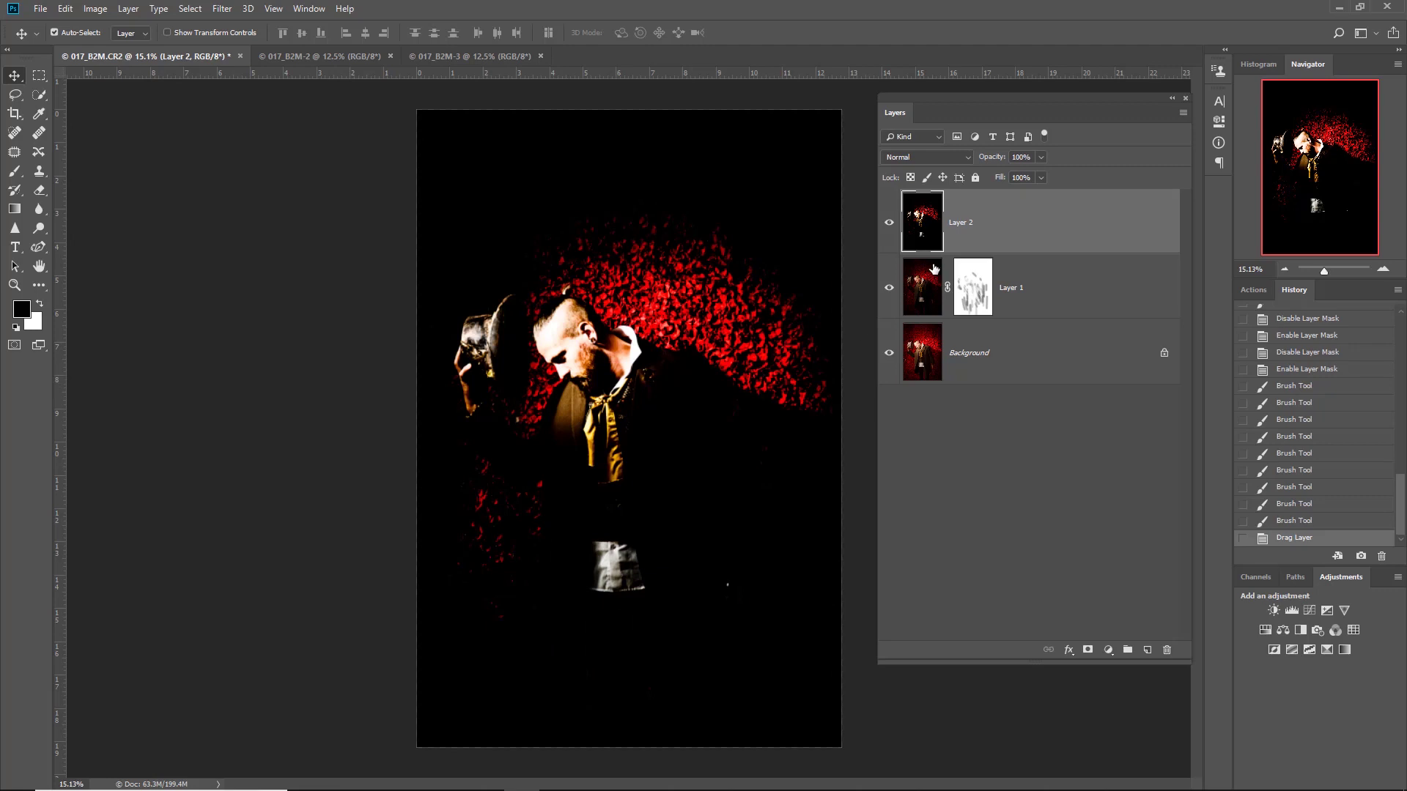
Set Layer 2's blend mode to Darken, after trying Dissolve, and its opacity to 31%
{"action": "scroll", "coordinate": [601, 363], "scroll_direction": "up", "scroll_amount": 3}
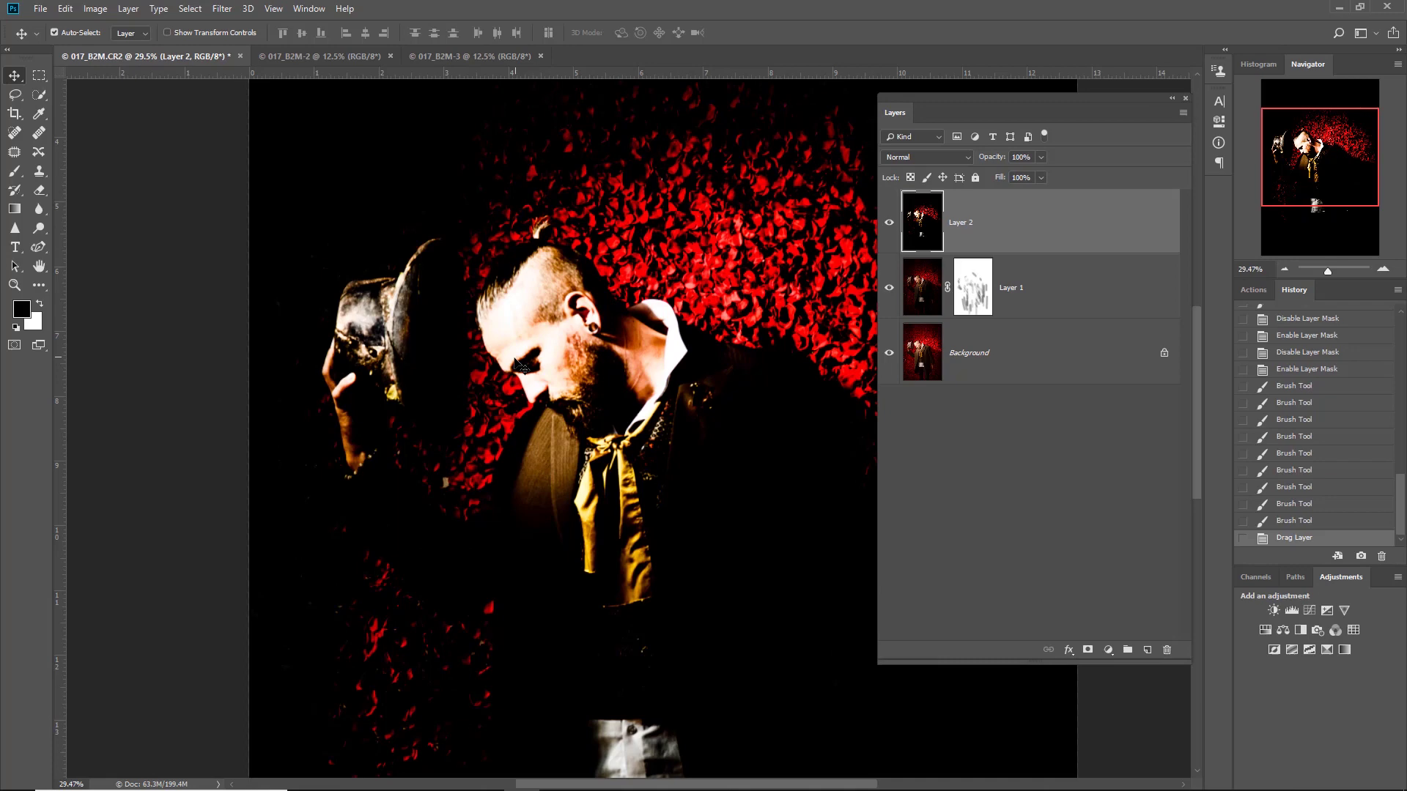
{"action": "scroll", "coordinate": [540, 374], "scroll_direction": "down", "scroll_amount": 3}
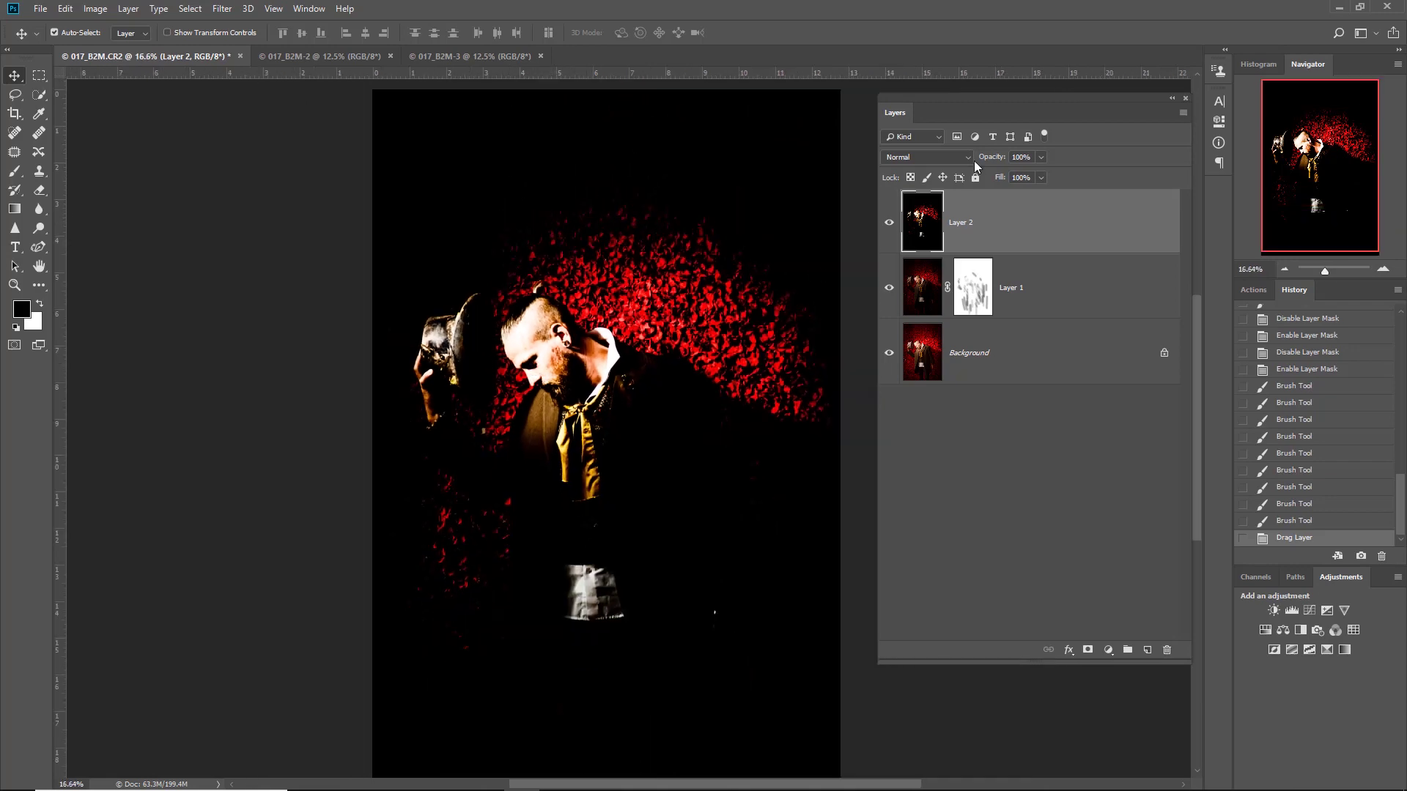
{"action": "left_click", "coordinate": [943, 161]}
{"action": "left_click", "coordinate": [928, 183]}
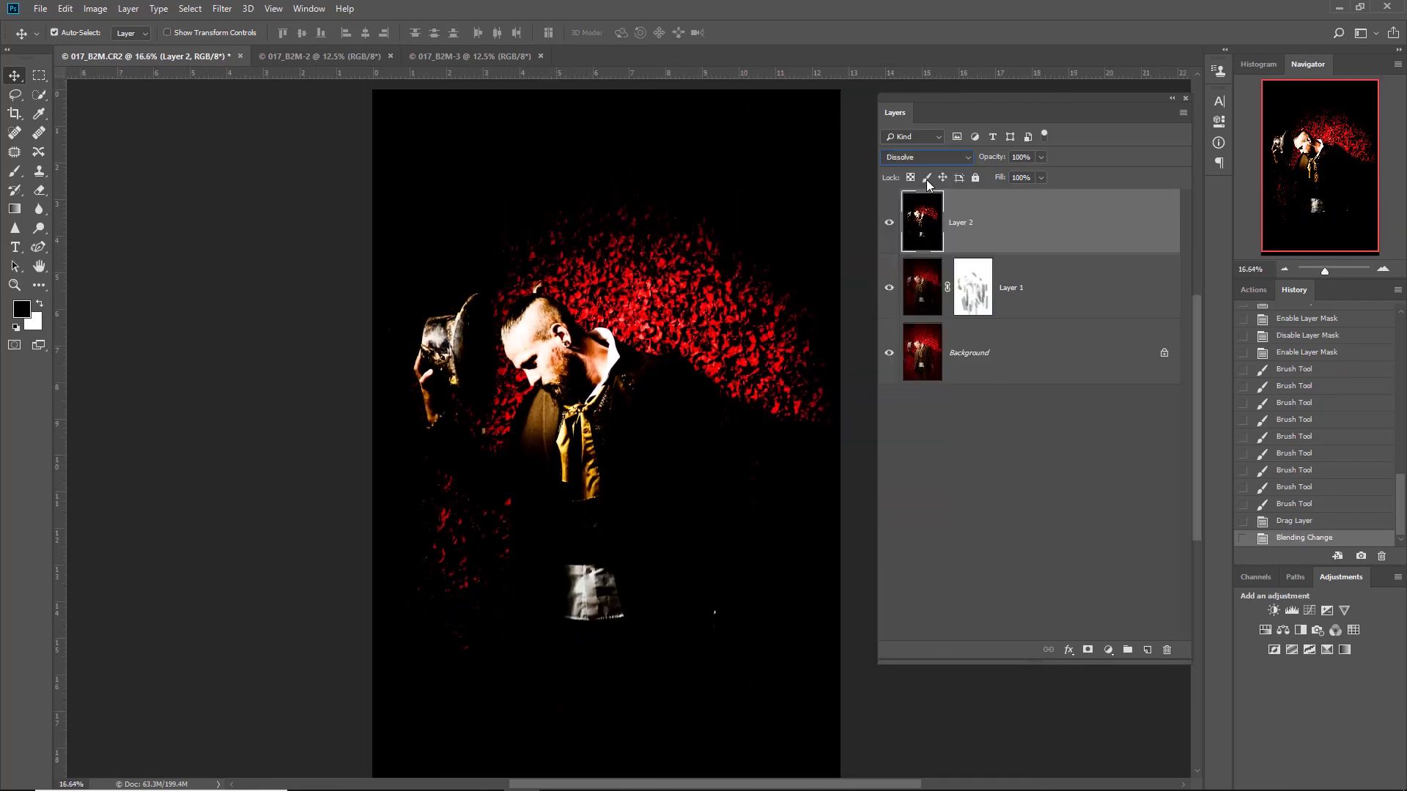
{"action": "scroll", "coordinate": [920, 157], "scroll_direction": "down", "scroll_amount": 1}
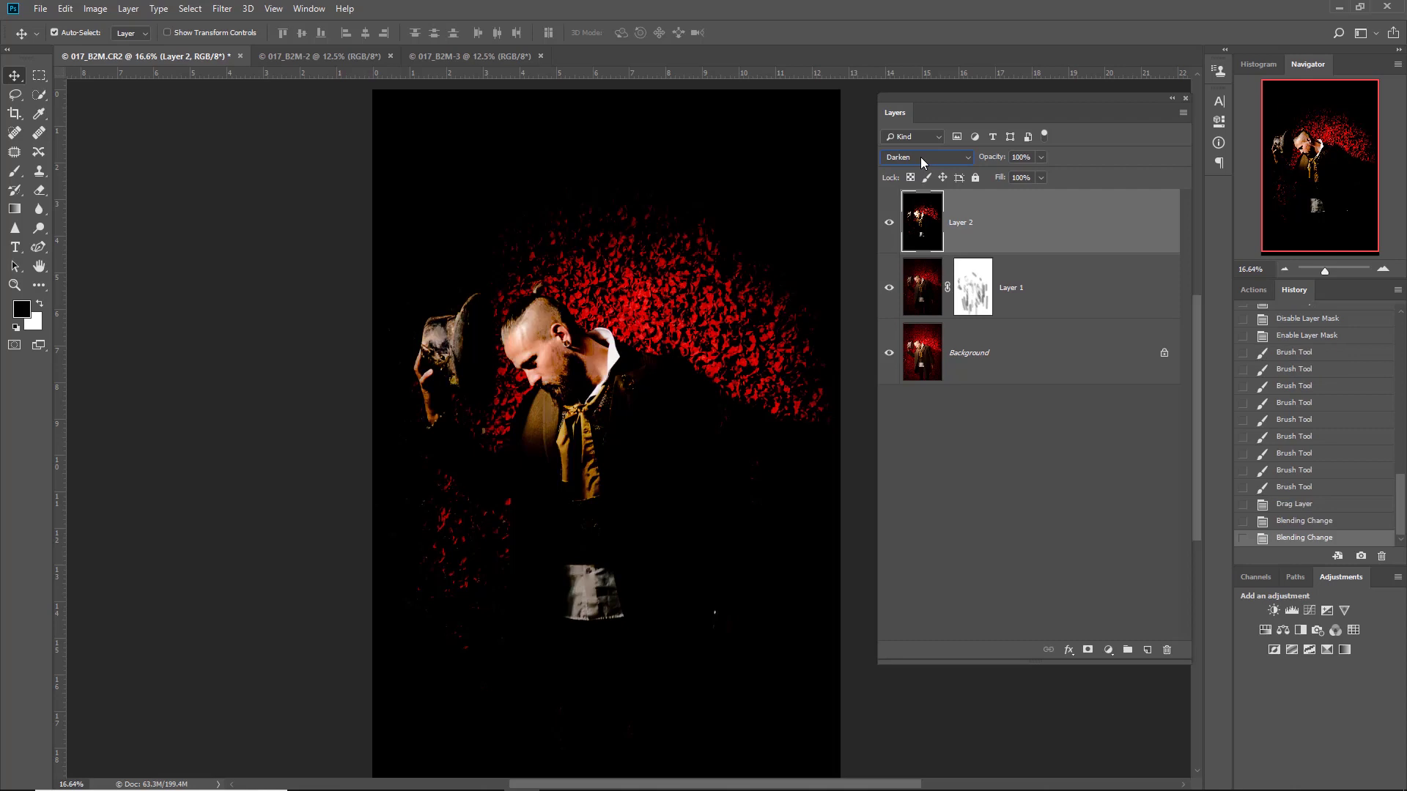
{"action": "left_click_drag", "start_coordinate": [1001, 157], "coordinate": [950, 163]}
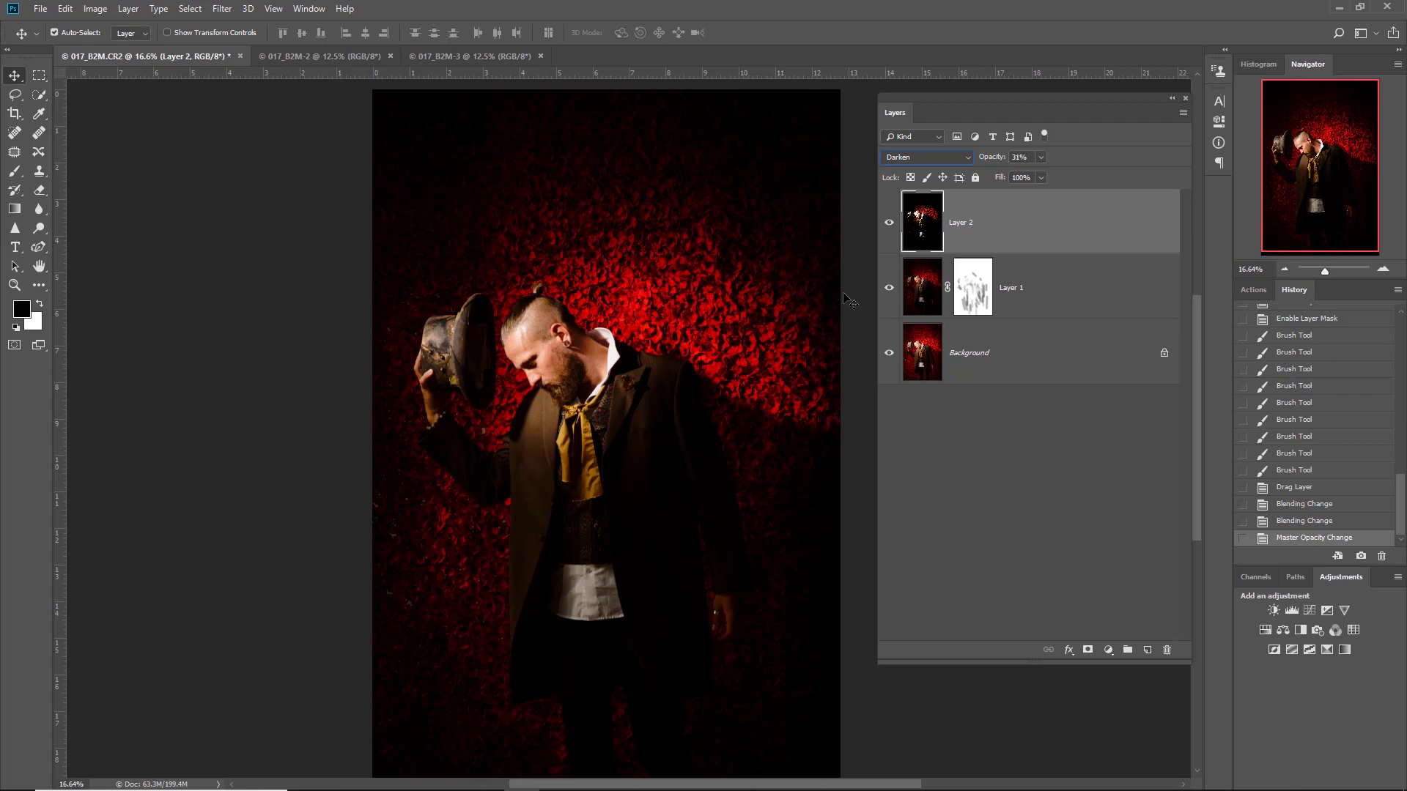
Add a layer mask to Layer 2 and paint black 400 px brush strokes hiding the darkening above the man's head
{"action": "left_click", "coordinate": [1088, 652]}
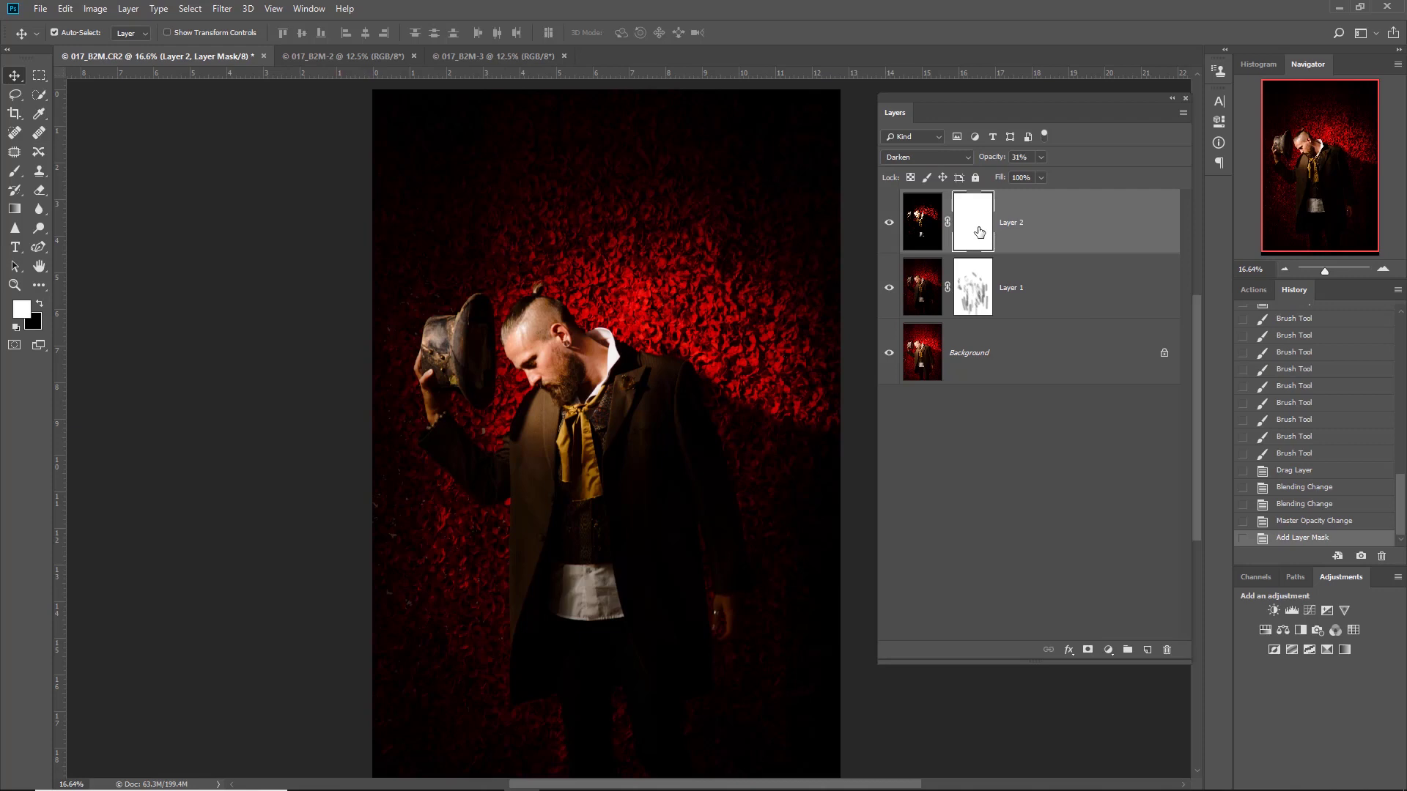
{"action": "key", "text": "b"}
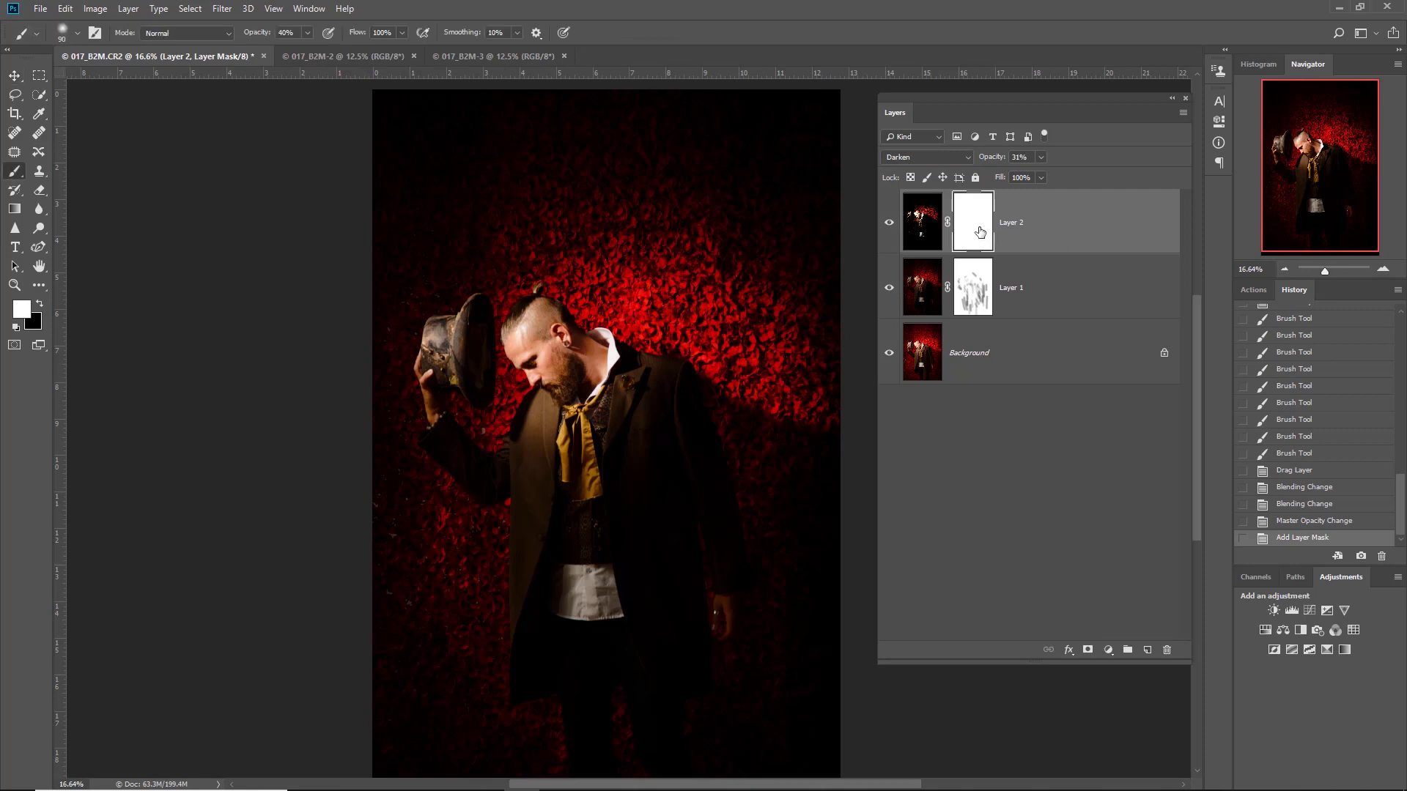
{"action": "key", "text": "x"}
{"action": "key", "text": "bracketright"}
{"action": "key", "text": "bracketright"}
{"action": "key", "text": "bracketright"}
{"action": "key", "text": "bracketright"}
{"action": "key", "text": "bracketright"}
{"action": "key", "text": "bracketright"}
{"action": "key", "text": "bracketright"}
{"action": "key", "text": "bracketright"}
{"action": "mouse_move", "coordinate": [630, 282]}
{"action": "left_mouse_down"}
{"action": "mouse_move", "coordinate": [803, 375]}
{"action": "mouse_move", "coordinate": [573, 262]}
{"action": "mouse_move", "coordinate": [714, 276]}
{"action": "mouse_move", "coordinate": [747, 295]}
{"action": "mouse_move", "coordinate": [720, 303]}
{"action": "mouse_move", "coordinate": [571, 268]}
{"action": "left_mouse_up"}
{"action": "left_click", "coordinate": [476, 513]}
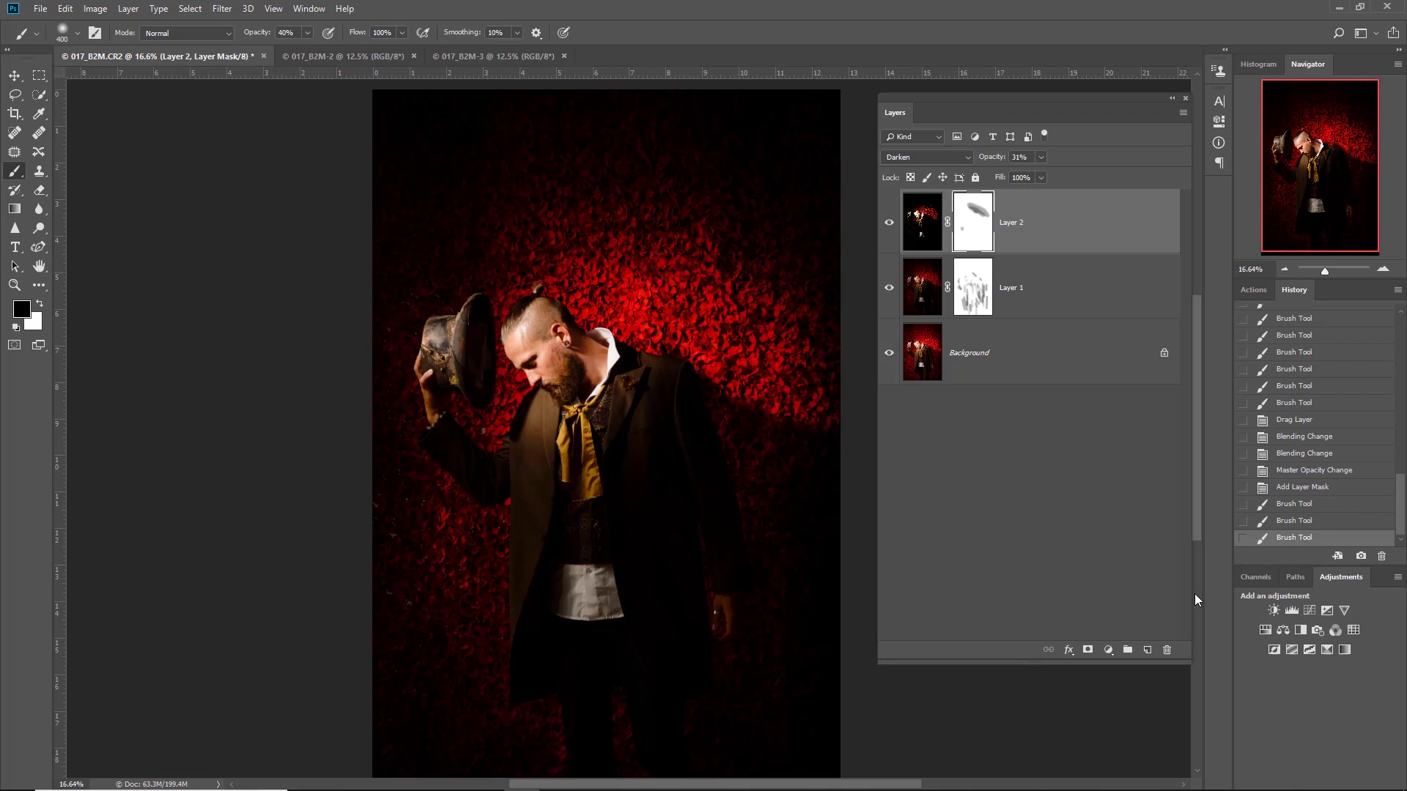
{"action": "left_click", "coordinate": [1108, 650]}
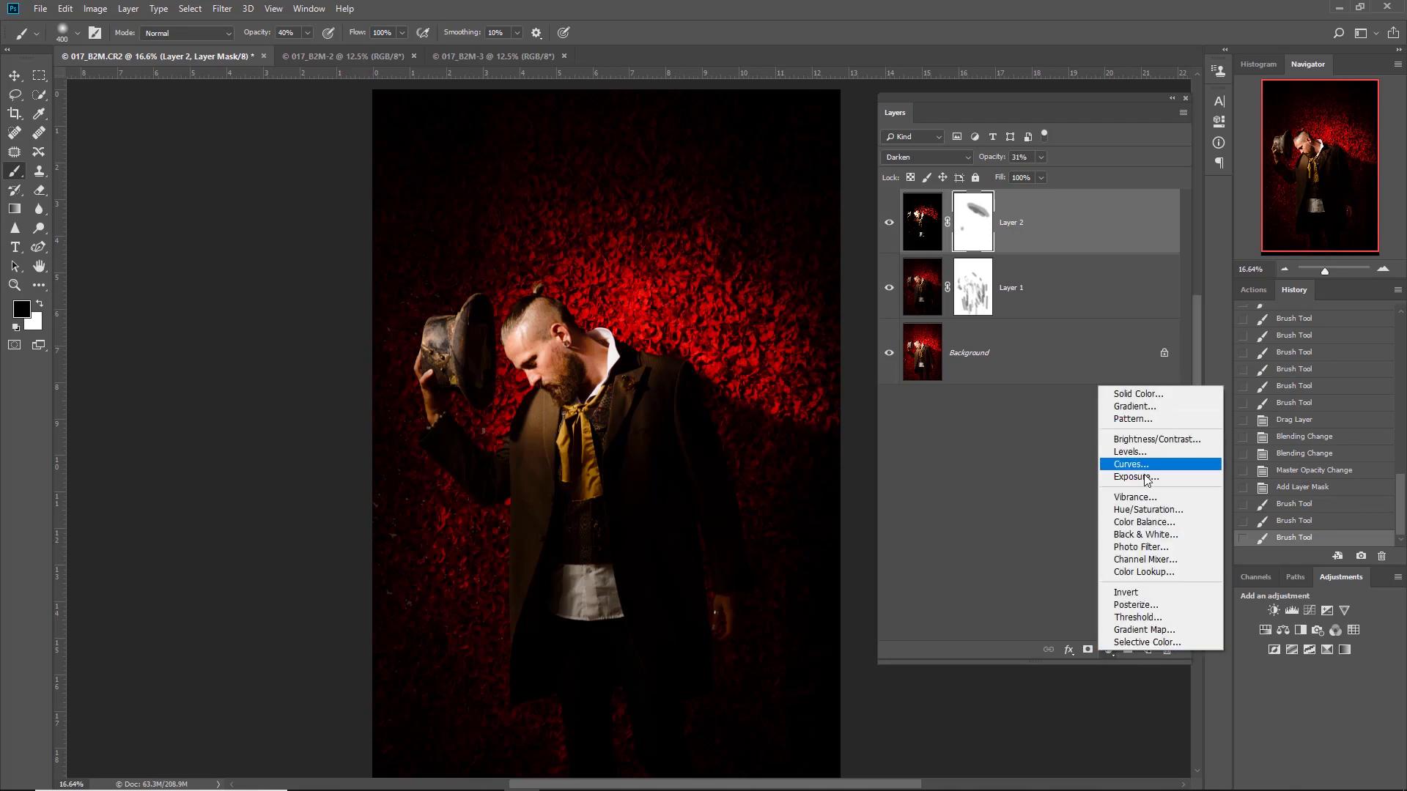
Add a Hue/Saturation adjustment layer with Saturation set to -40
{"action": "left_click", "coordinate": [1144, 509]}
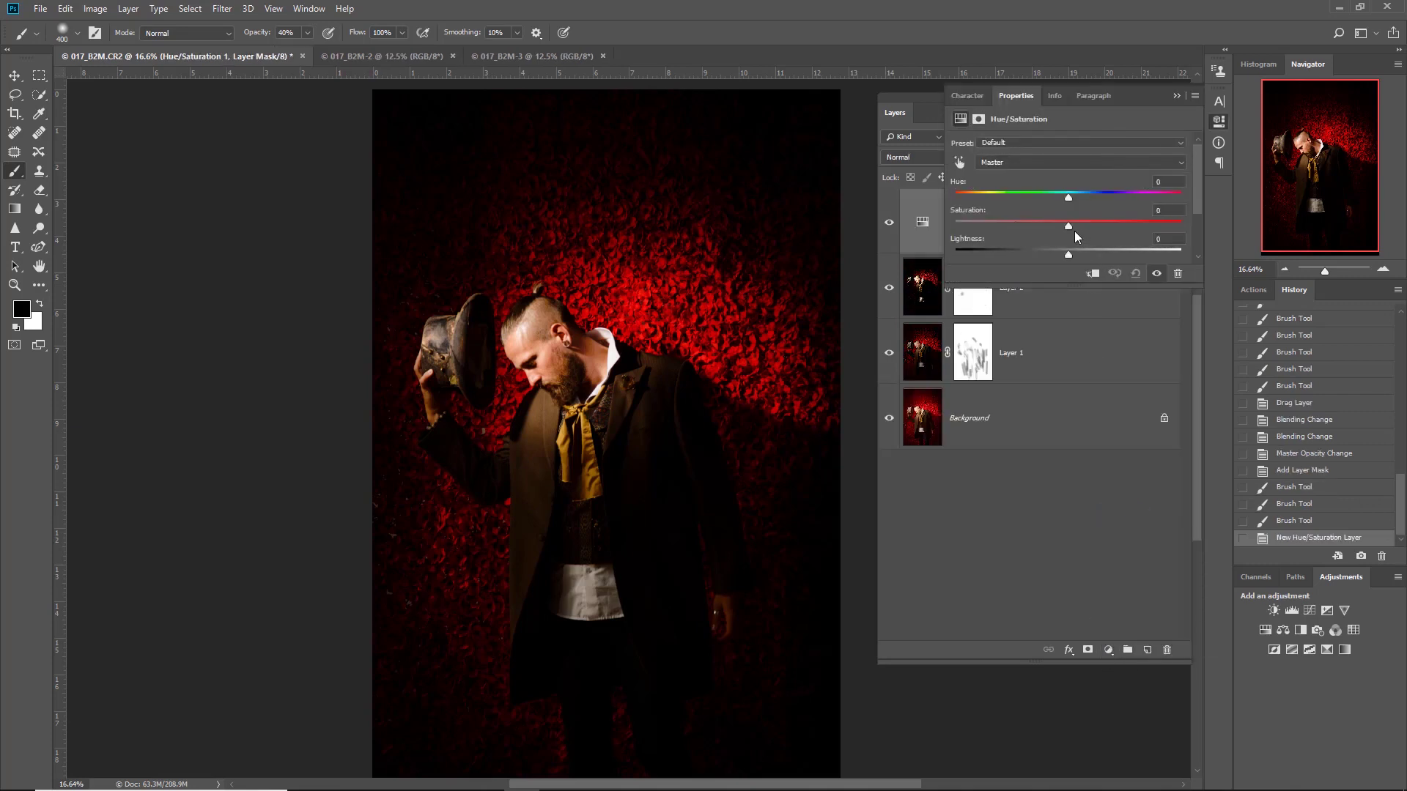
{"action": "left_click_drag", "start_coordinate": [1067, 230], "coordinate": [1033, 231]}
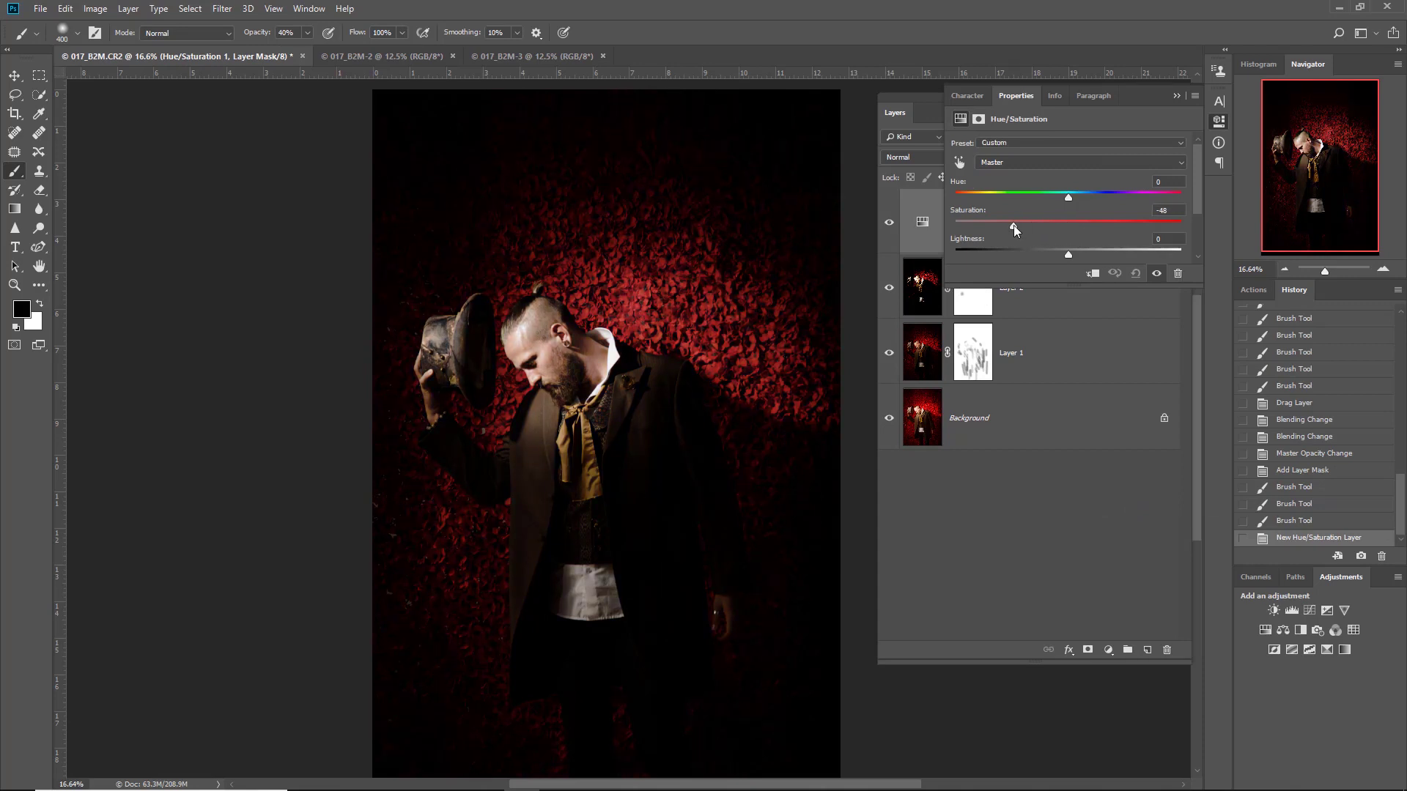
{"action": "left_click_drag", "start_coordinate": [1018, 225], "coordinate": [1022, 224]}
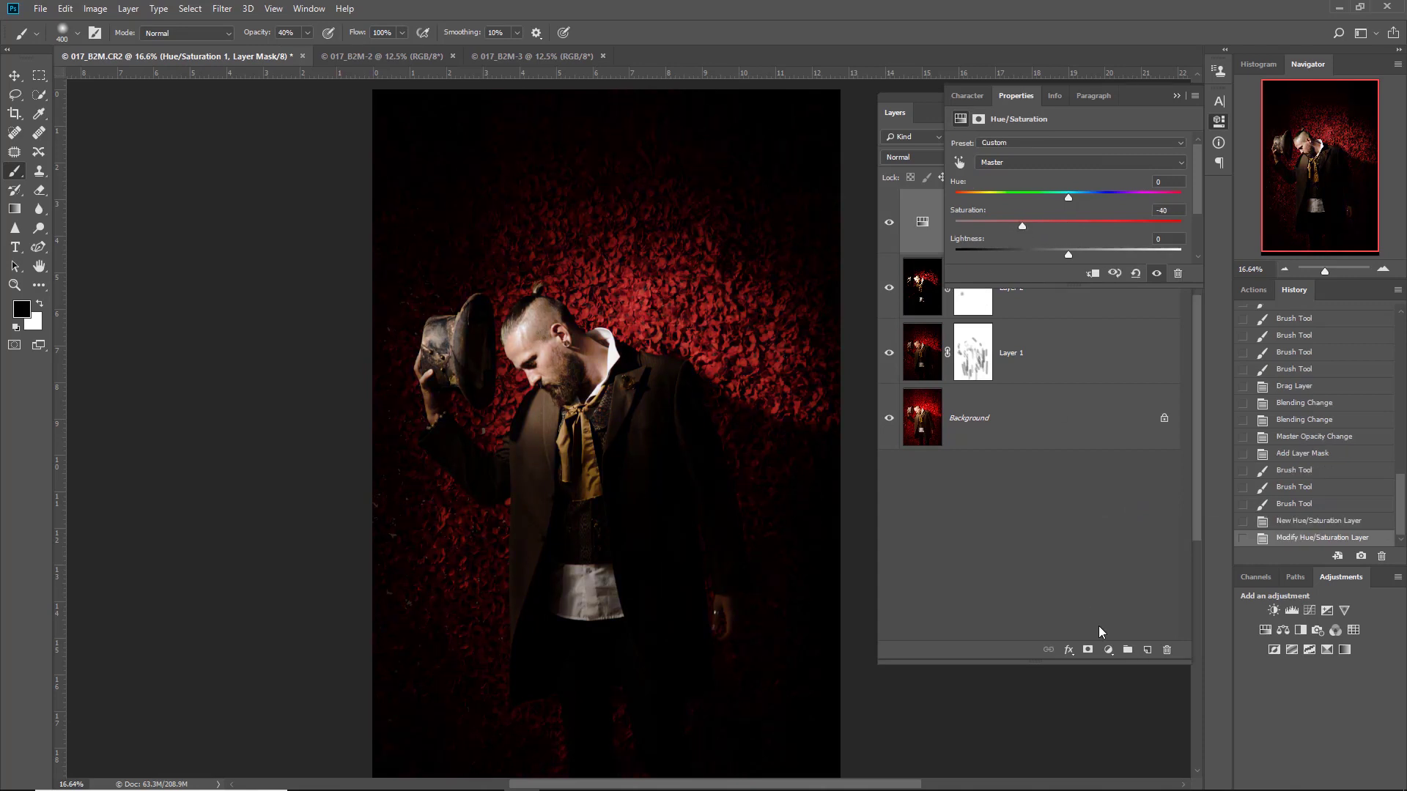
{"action": "left_click", "coordinate": [935, 115]}
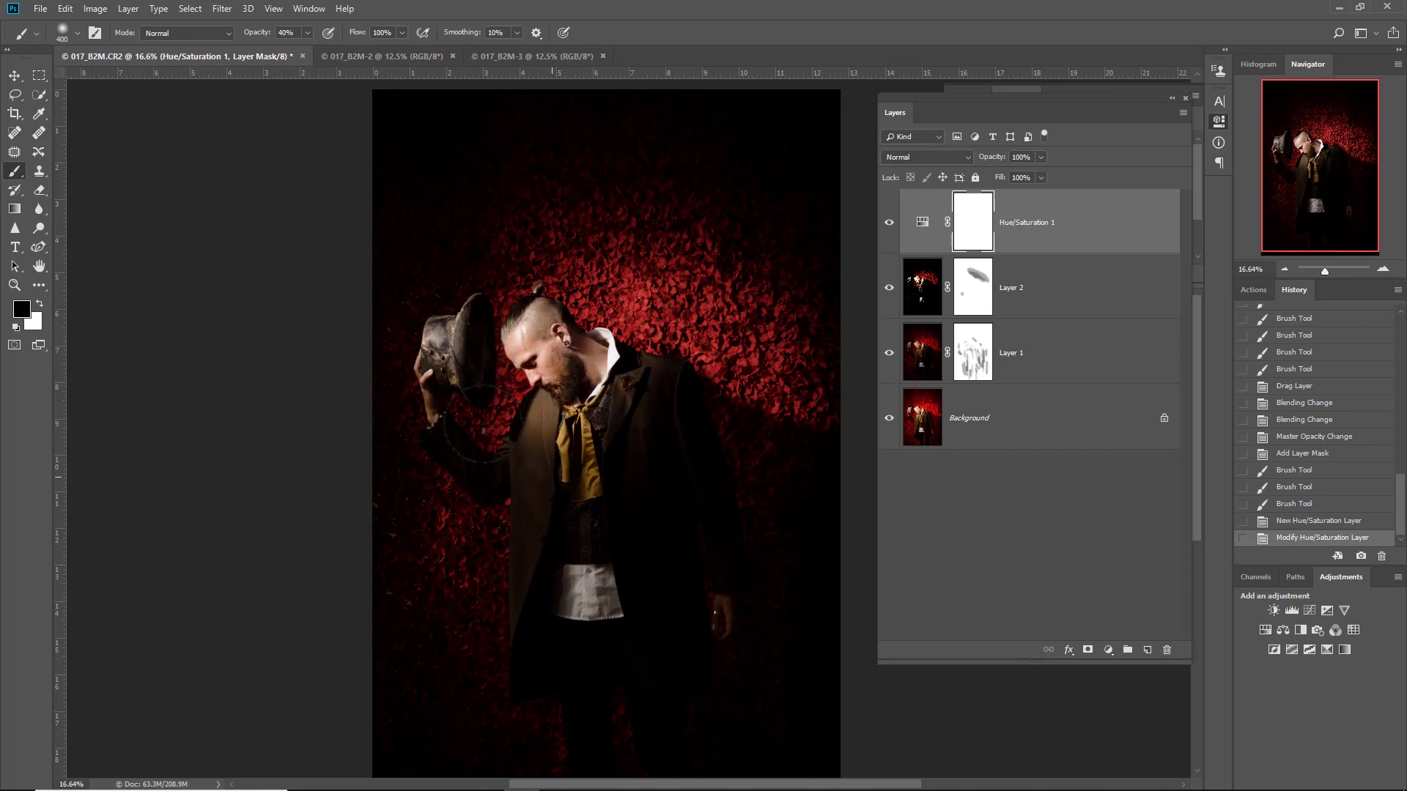
Mask the desaturation off the man's face, beard and coat, then hide all edit layers to compare
{"action": "mouse_move", "coordinate": [450, 350]}
{"action": "left_mouse_down"}
{"action": "mouse_move", "coordinate": [508, 492]}
{"action": "mouse_move", "coordinate": [542, 411]}
{"action": "mouse_move", "coordinate": [560, 546]}
{"action": "left_mouse_up"}
{"action": "mouse_move", "coordinate": [565, 429]}
{"action": "left_mouse_down"}
{"action": "mouse_move", "coordinate": [555, 564]}
{"action": "mouse_move", "coordinate": [566, 375]}
{"action": "mouse_move", "coordinate": [590, 492]}
{"action": "left_mouse_up"}
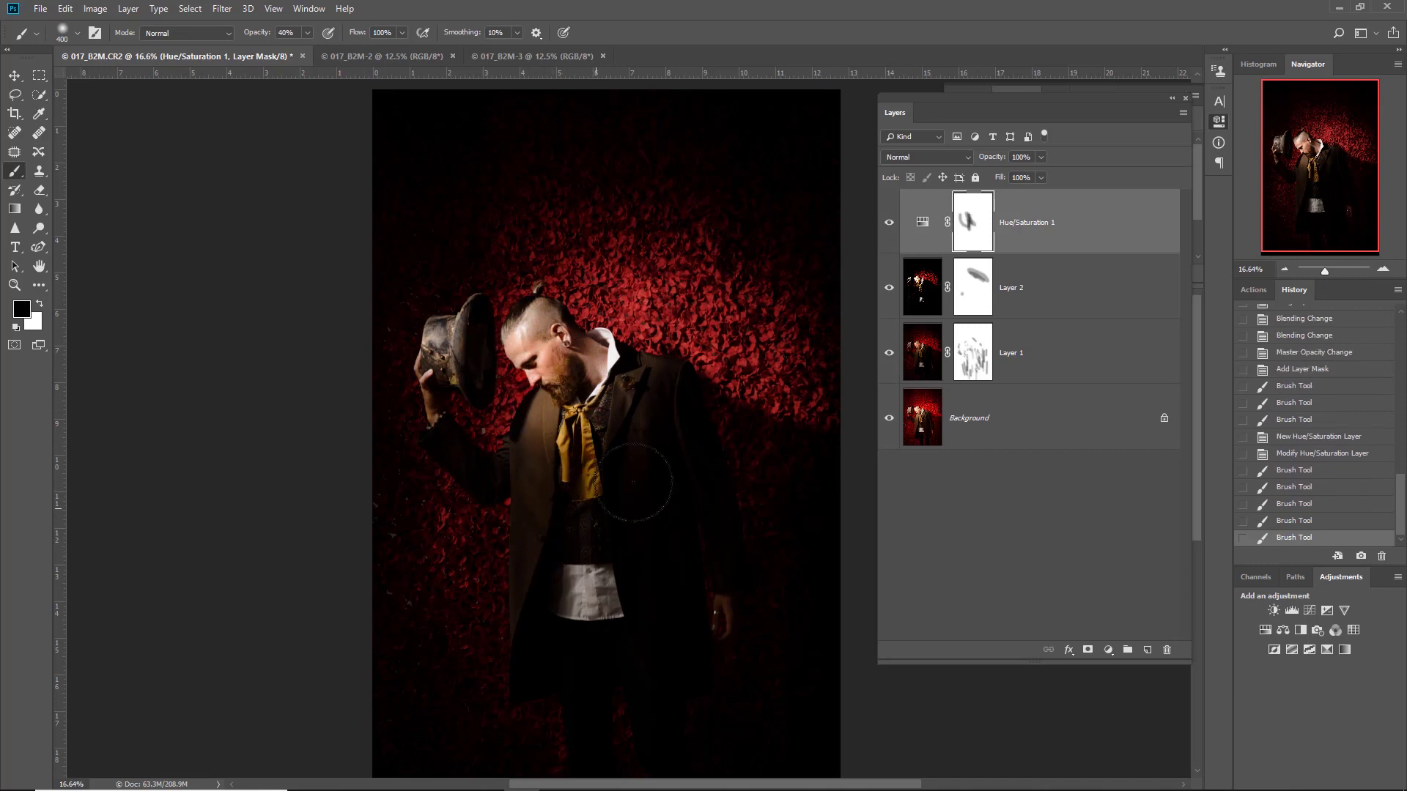
{"action": "left_click_drag", "start_coordinate": [651, 542], "coordinate": [693, 481]}
{"action": "mouse_move", "coordinate": [547, 519]}
{"action": "left_mouse_down"}
{"action": "mouse_move", "coordinate": [566, 674]}
{"action": "mouse_move", "coordinate": [625, 670]}
{"action": "mouse_move", "coordinate": [637, 565]}
{"action": "left_mouse_up"}
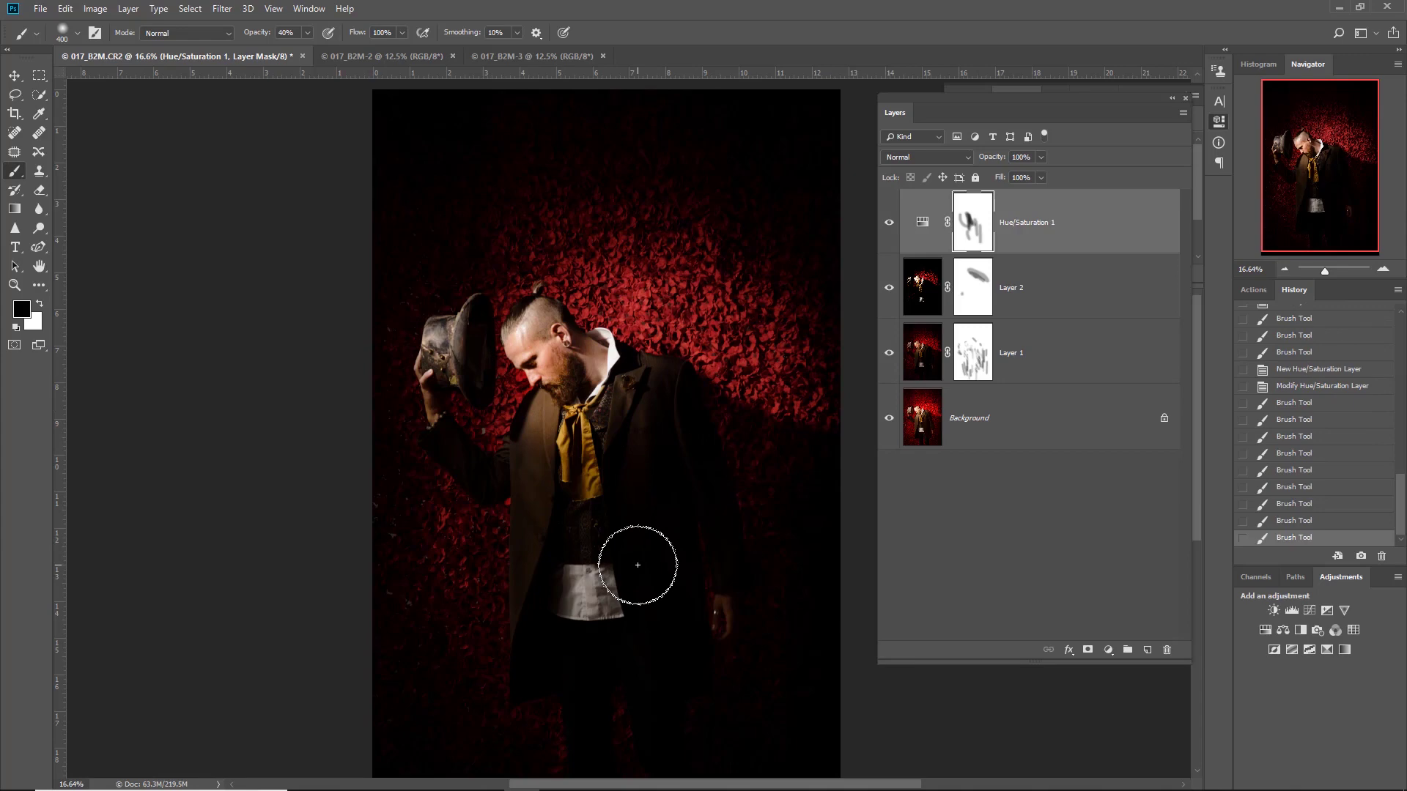
{"action": "left_click_drag", "start_coordinate": [889, 353], "coordinate": [891, 228]}
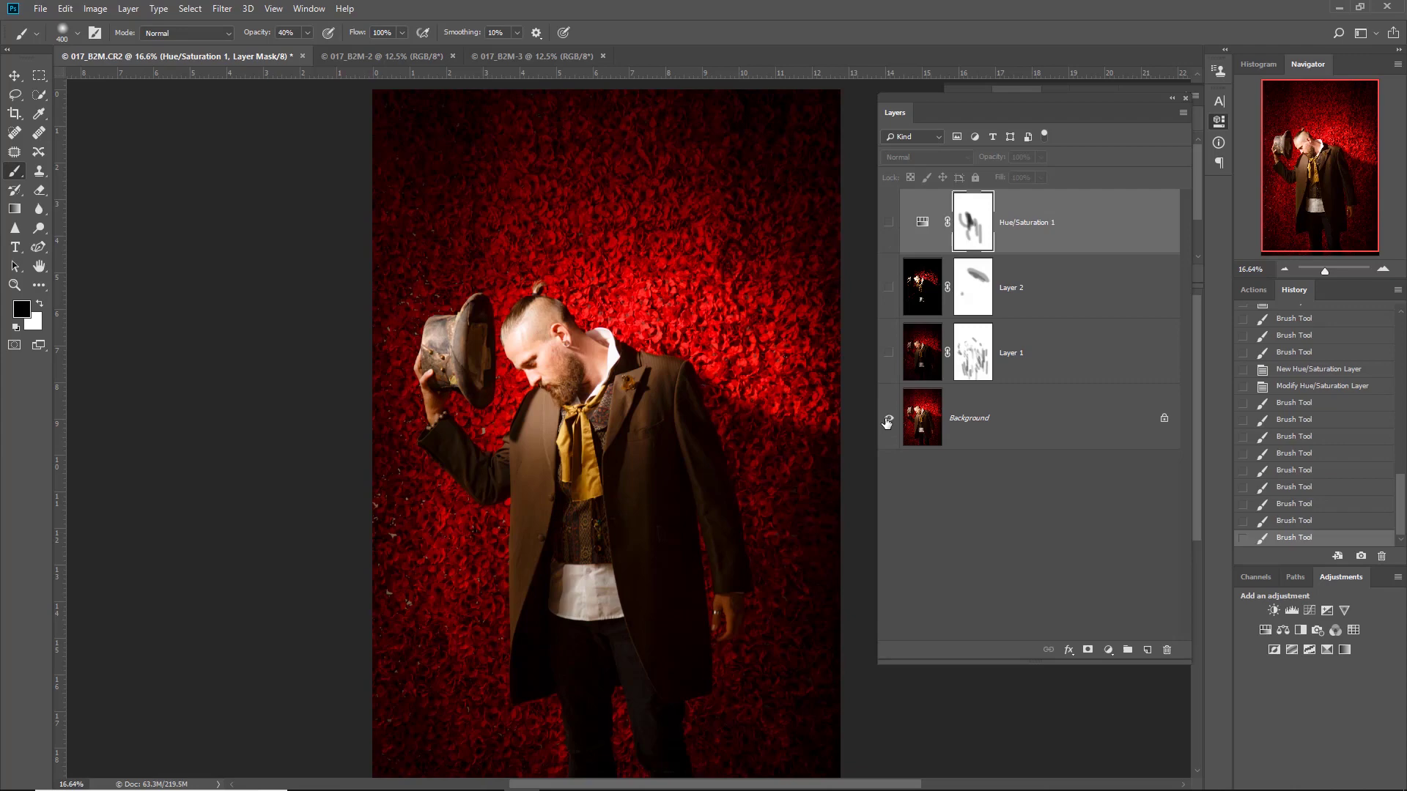
Show Layer 1 again and set its opacity to 87%
{"action": "left_click", "coordinate": [888, 355]}
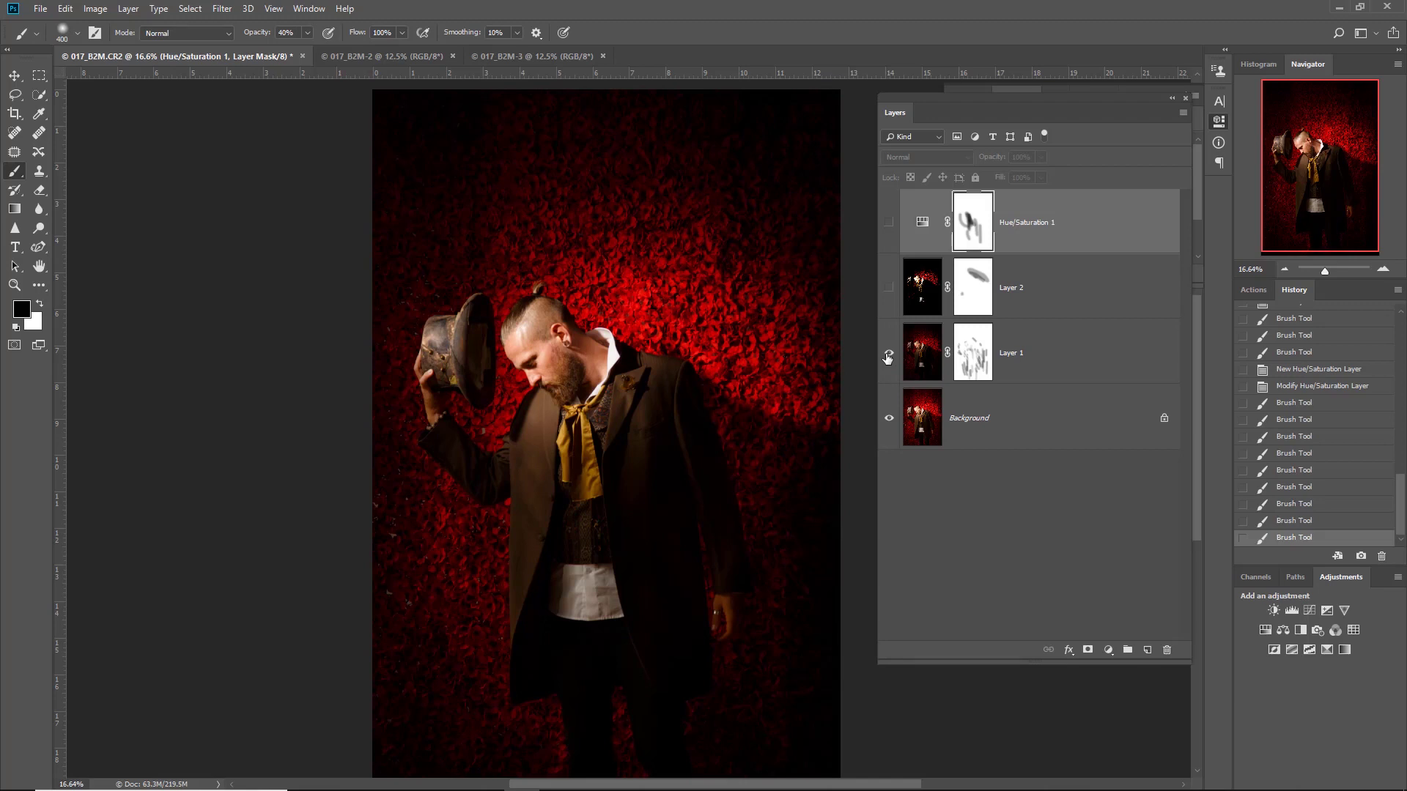
{"action": "left_click", "coordinate": [913, 362]}
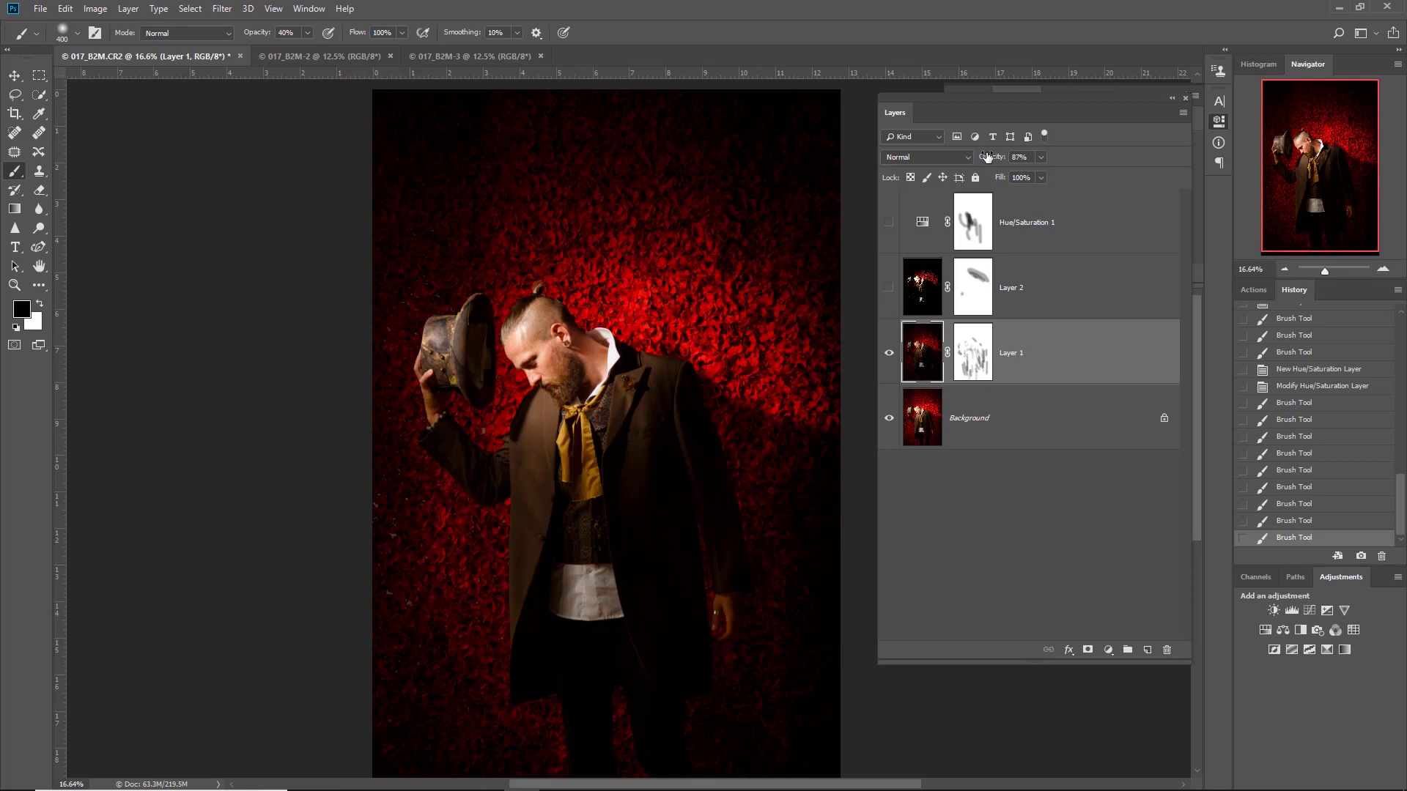
{"action": "left_click_drag", "start_coordinate": [986, 156], "coordinate": [987, 159]}
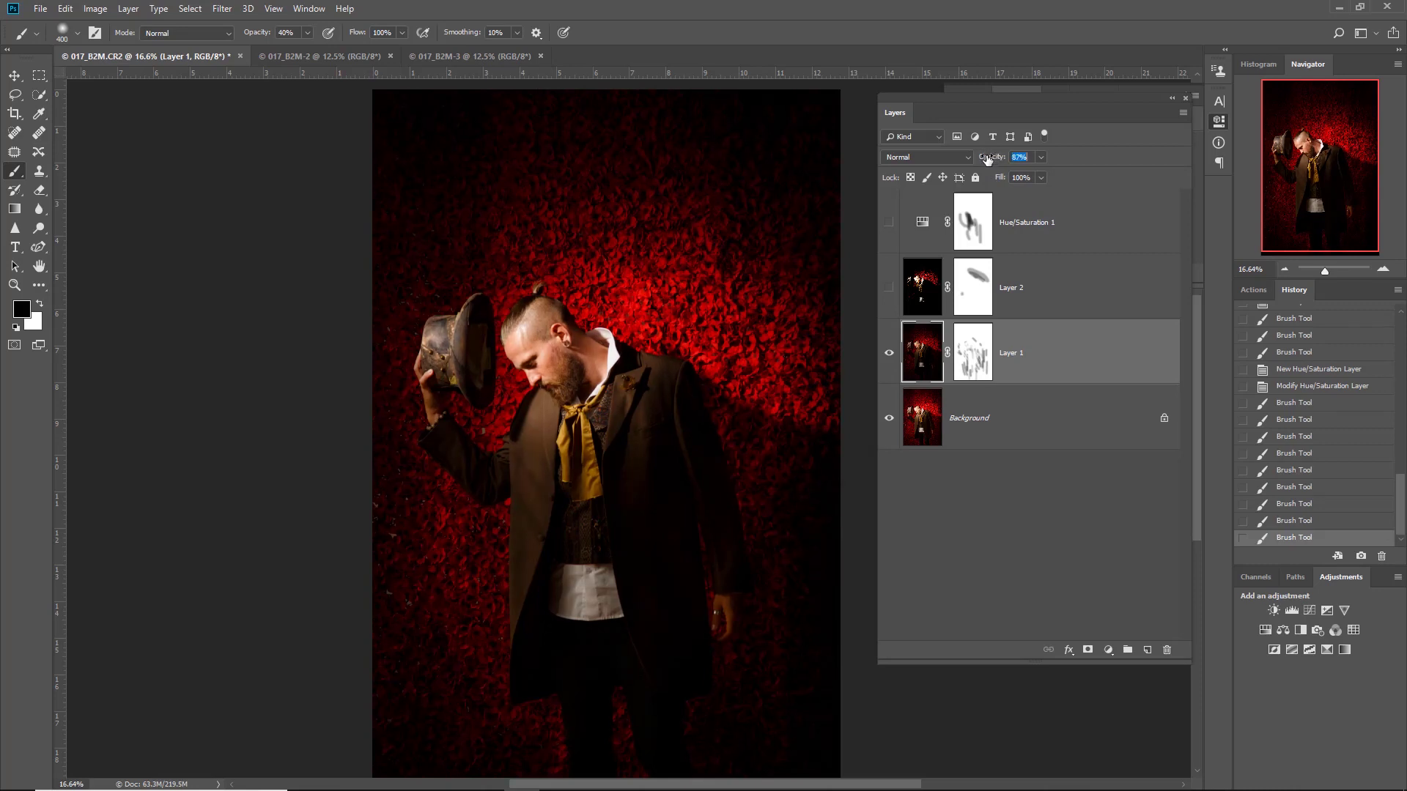
Turn Layer 2 and the Hue/Saturation 1 layer back on
{"action": "left_click", "coordinate": [889, 288]}
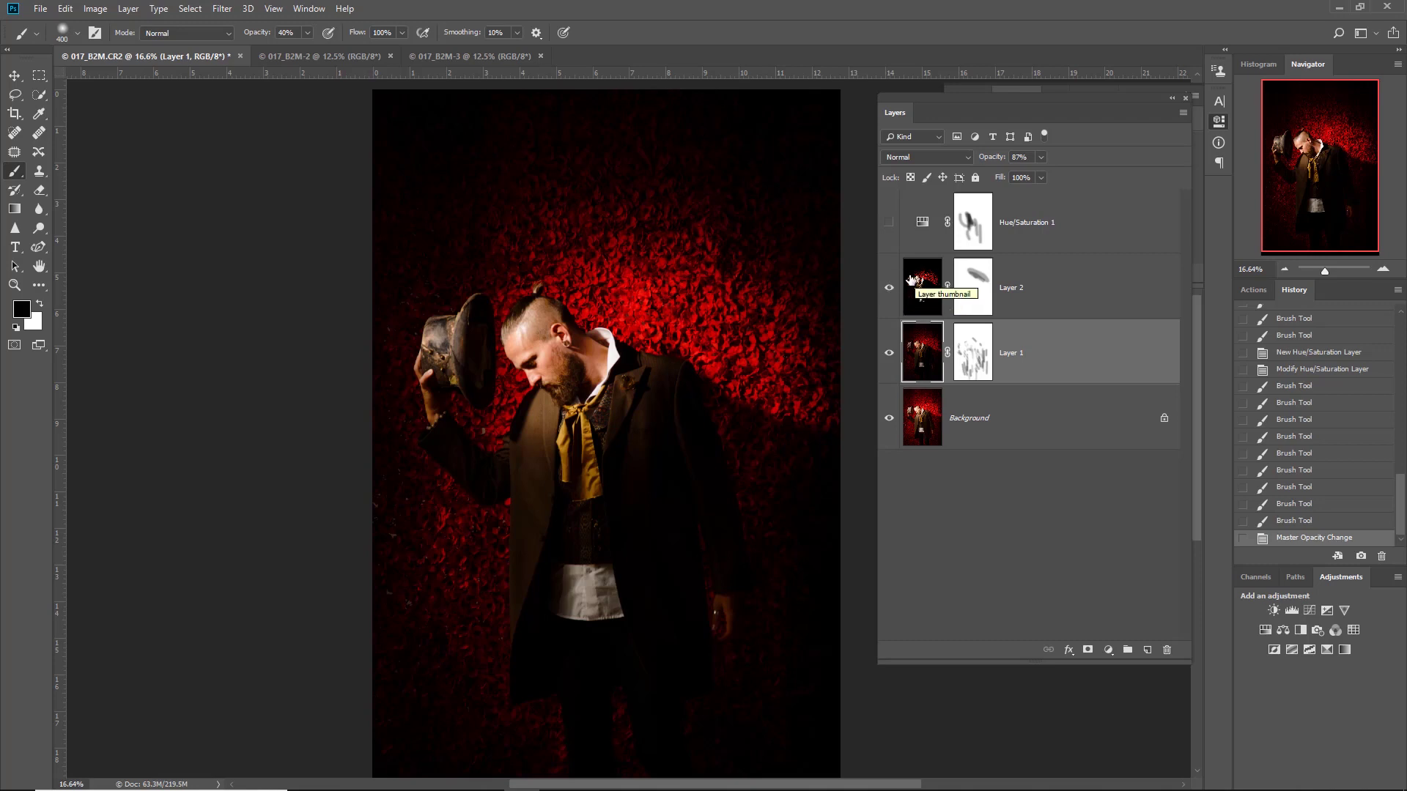
{"action": "left_click", "coordinate": [889, 223]}
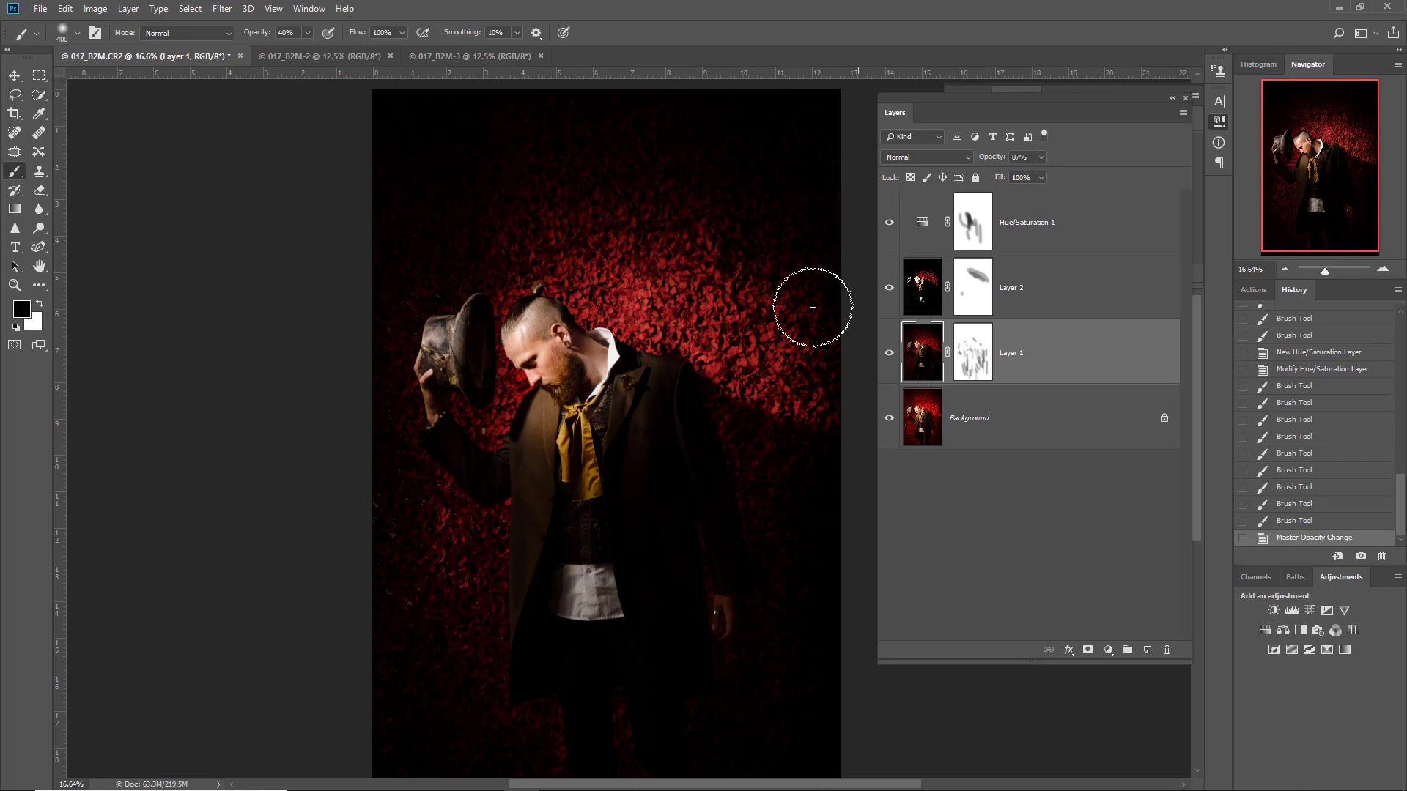
{"action": "scroll", "coordinate": [704, 465], "scroll_direction": "down", "scroll_amount": 1}
{"action": "scroll", "coordinate": [705, 465], "scroll_direction": "down", "scroll_amount": 1}
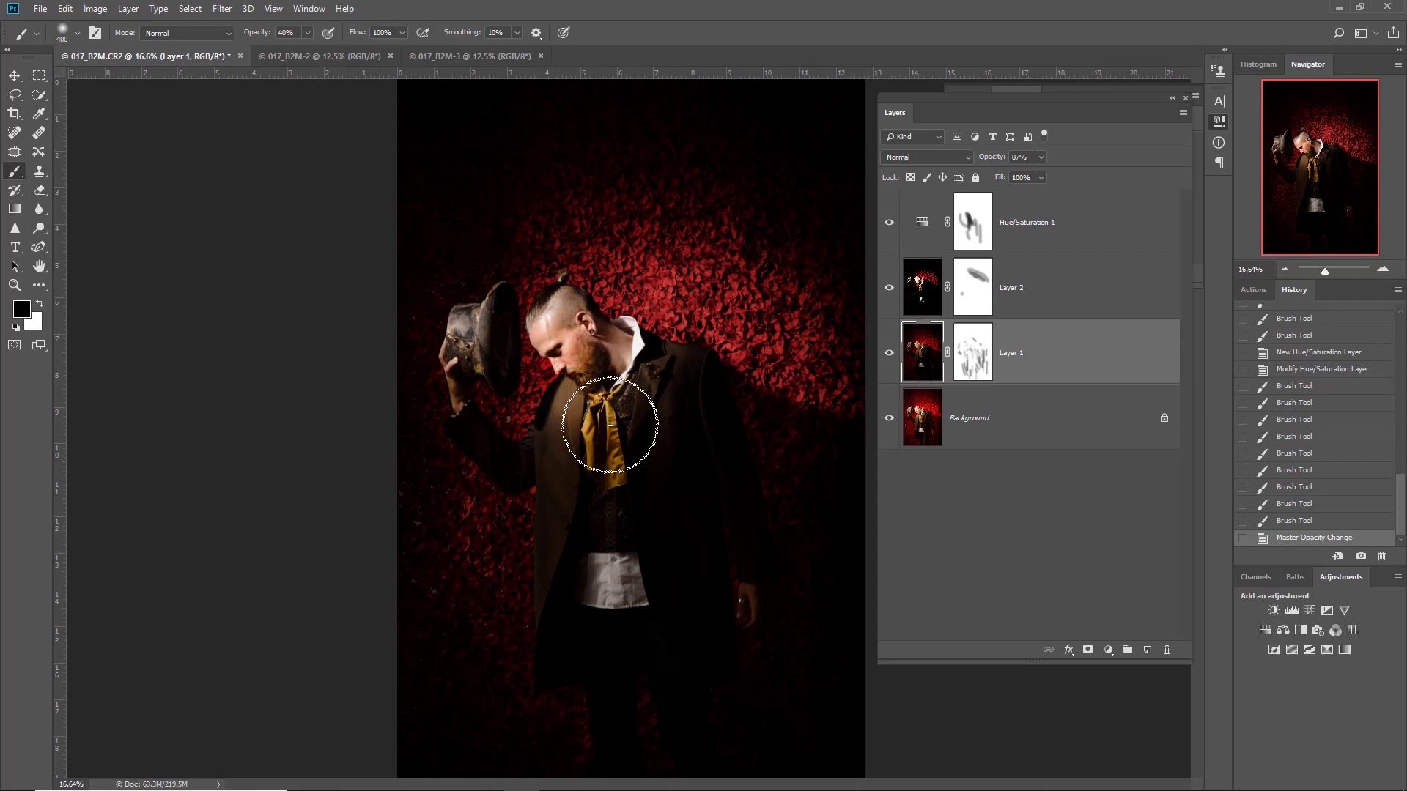
{"action": "scroll", "coordinate": [609, 425], "scroll_direction": "up", "scroll_amount": 3}
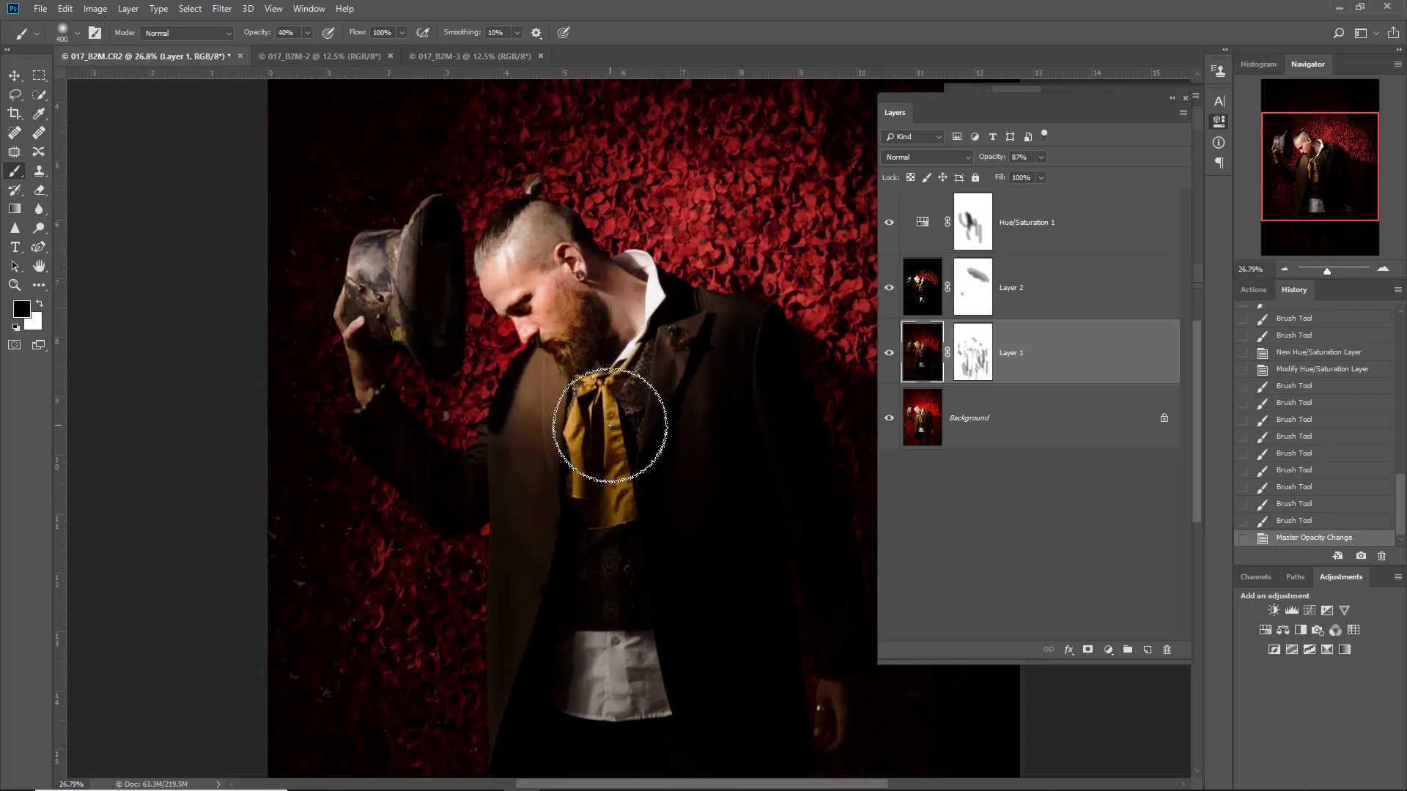